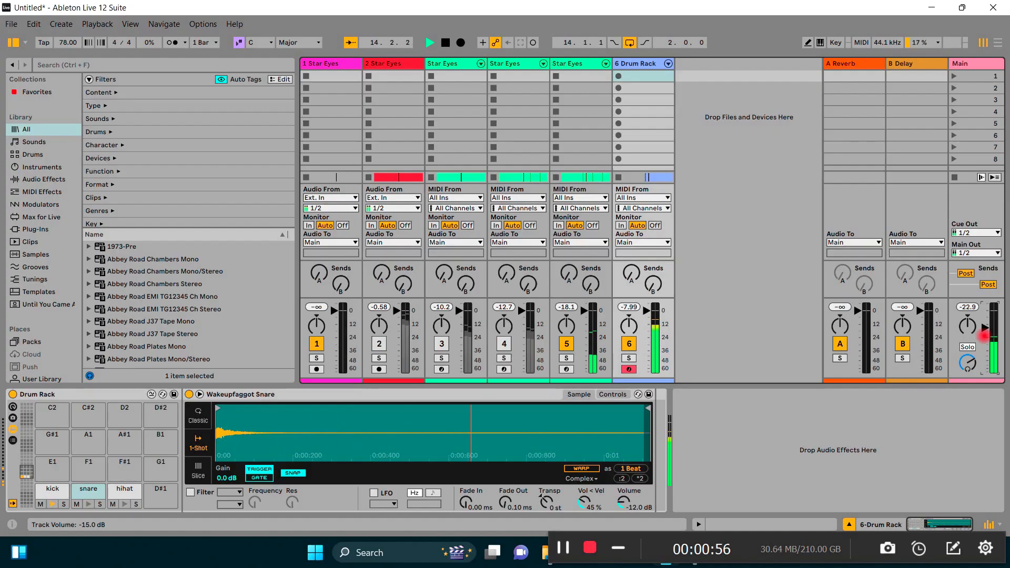
Lower the Main track's volume to -19.0 dB in the Session mixer and return to the Arrangement view.
left_click(996, 46)
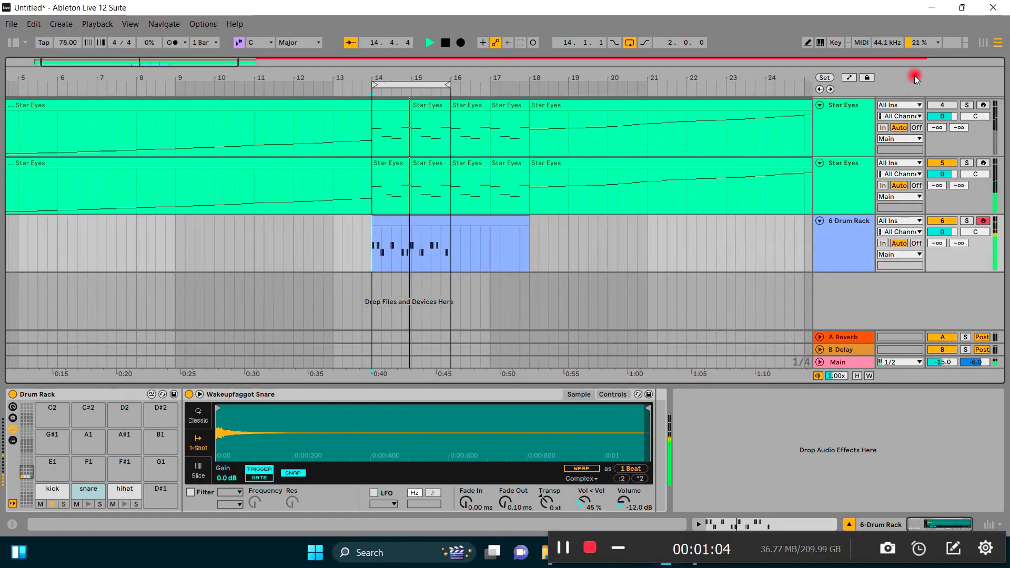
left_click(981, 42)
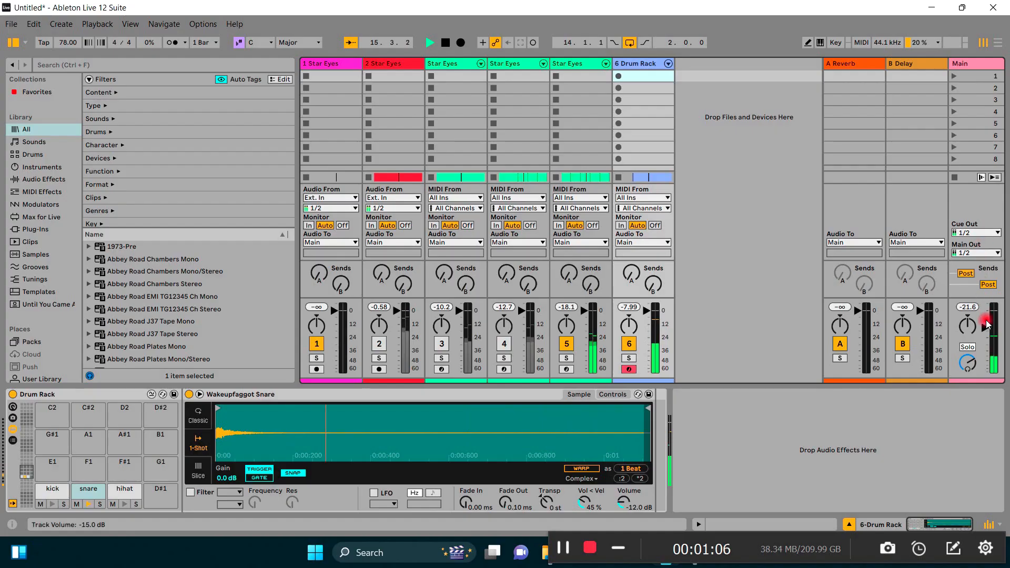
left_click(999, 43)
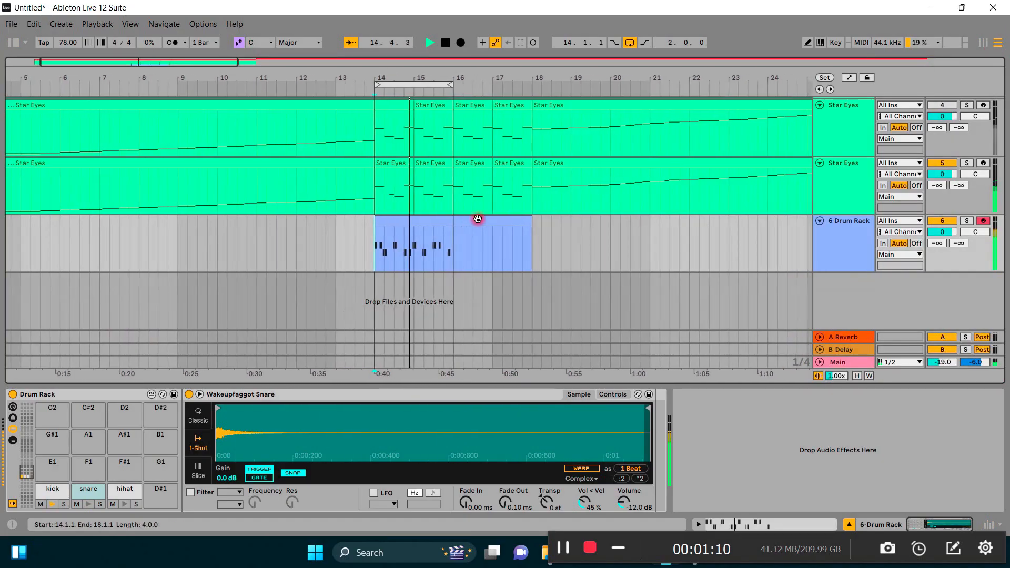
Open the 6 Drum Rack track's MIDI clip starting at bar 14 in the note editor.
left_click(383, 222)
double_click(384, 222)
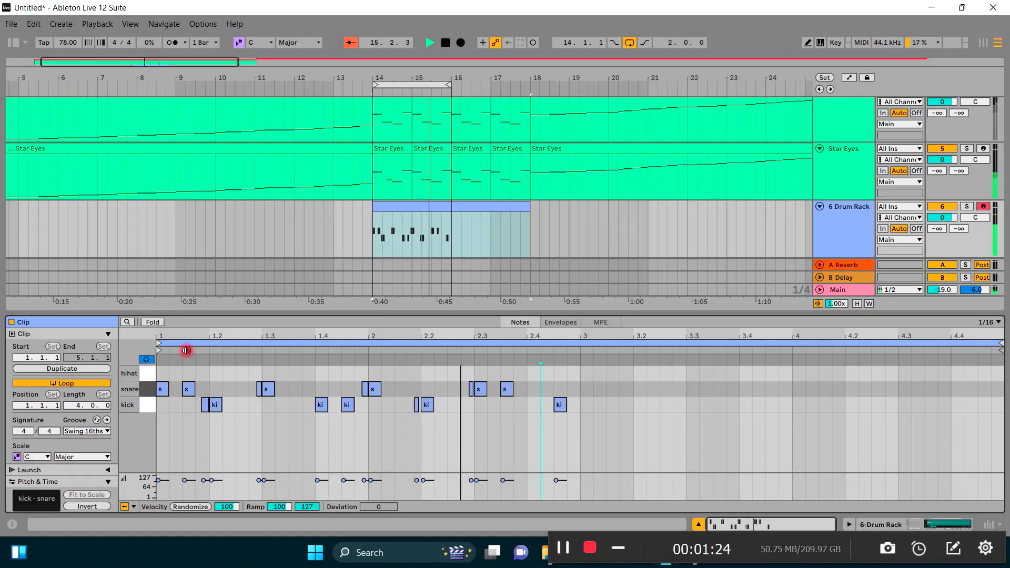
left_click(945, 208)
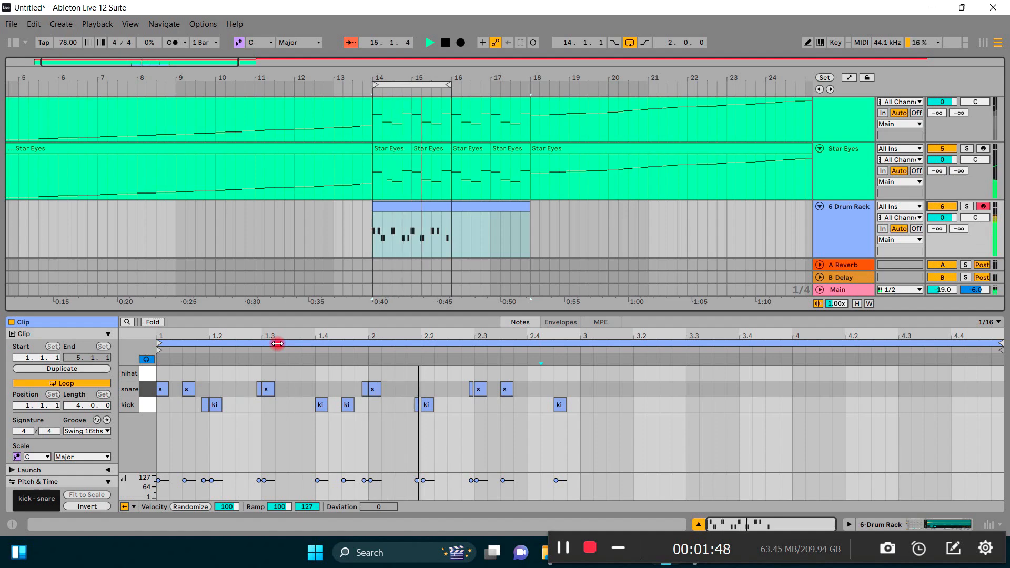
Duplicate the 6 Drum Rack track together with its clip.
scroll(642, 205, "down", 2)
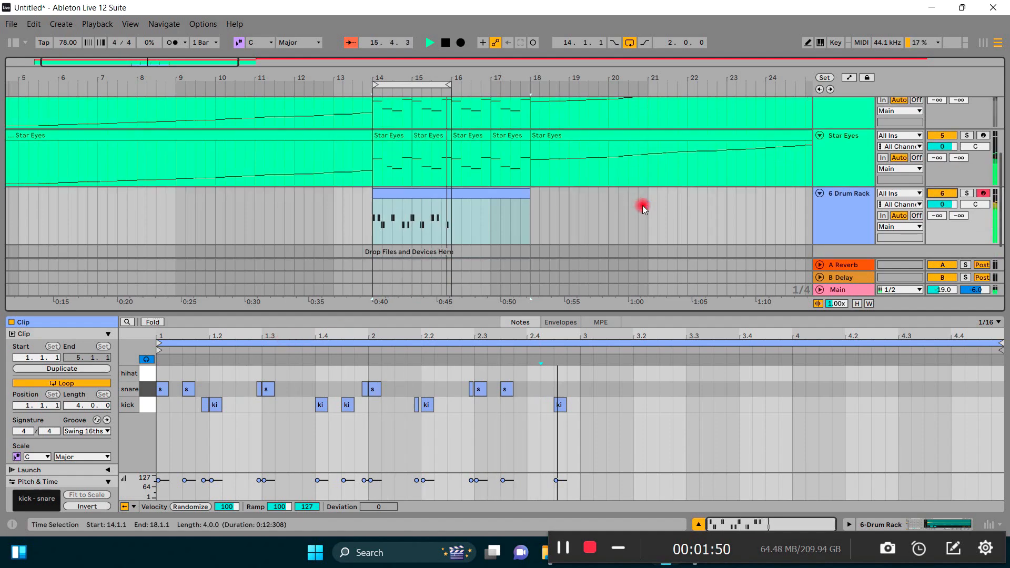
left_click(388, 216)
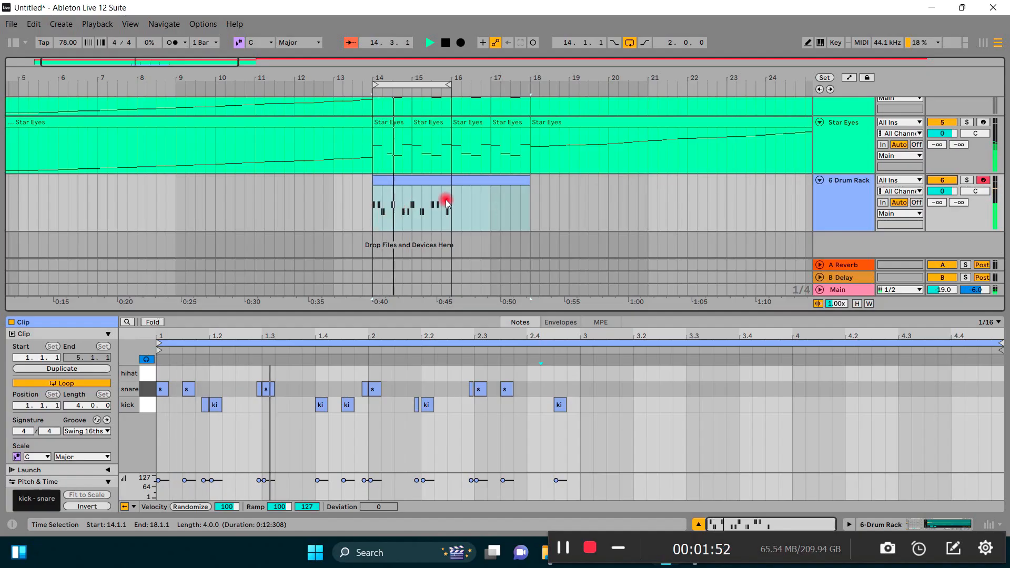
left_click(834, 191)
right_click(835, 191)
left_click(852, 221)
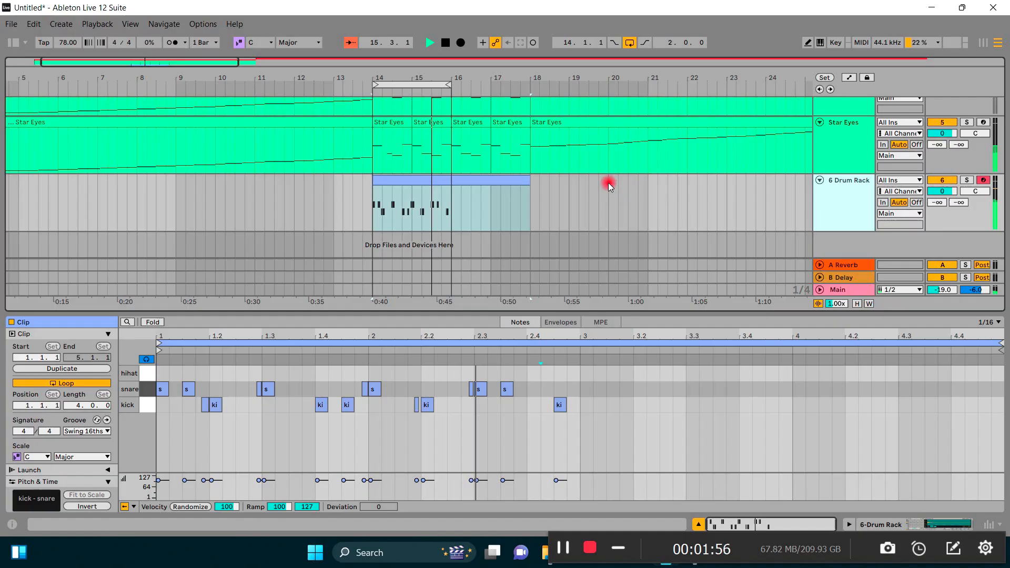
key("ctrl+d")
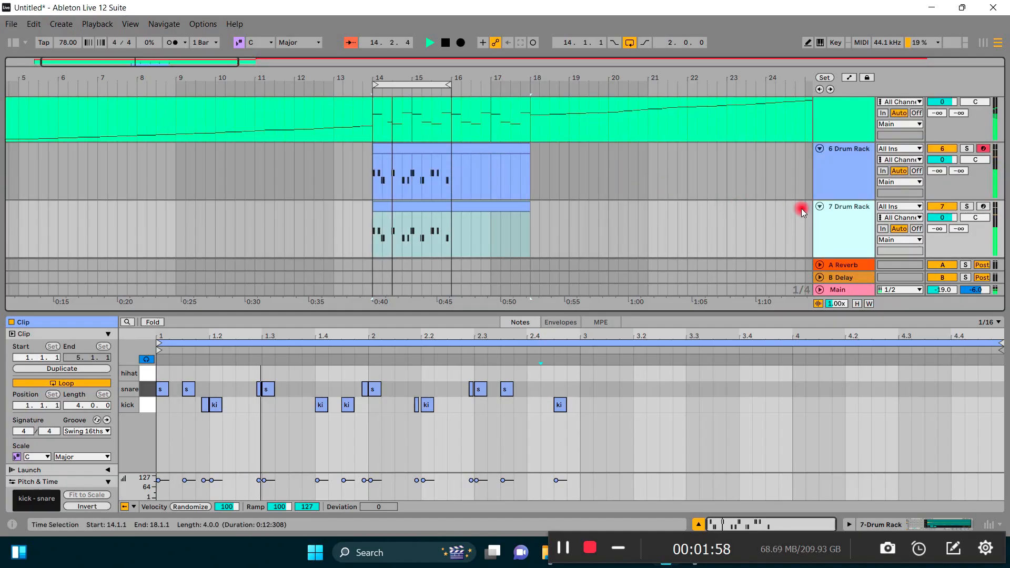
Delete all the snare notes from the clip on the 6 Drum Rack track, leaving only the kick notes.
left_click(847, 159)
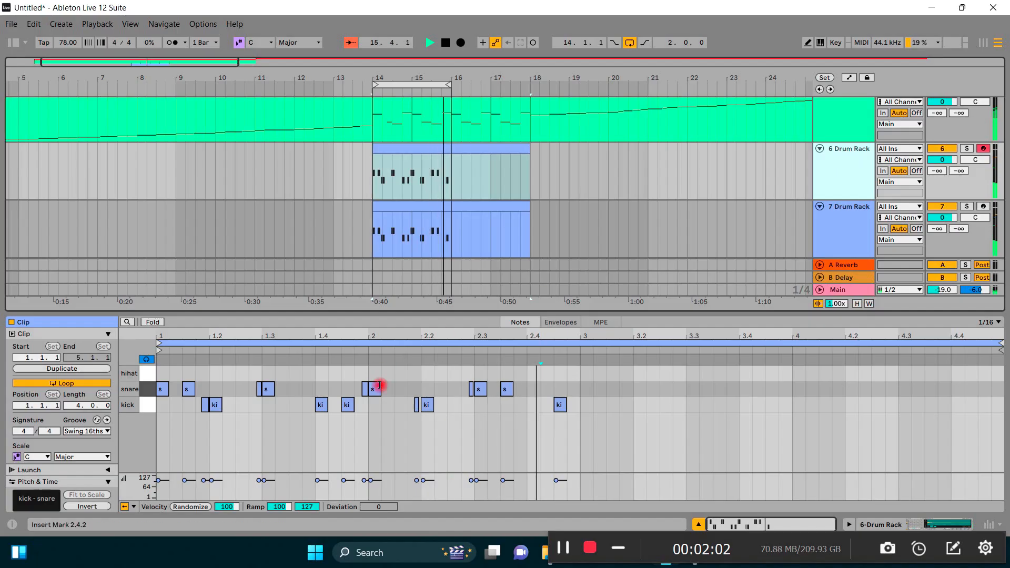
left_click_drag(529, 390, 154, 389)
key("Delete")
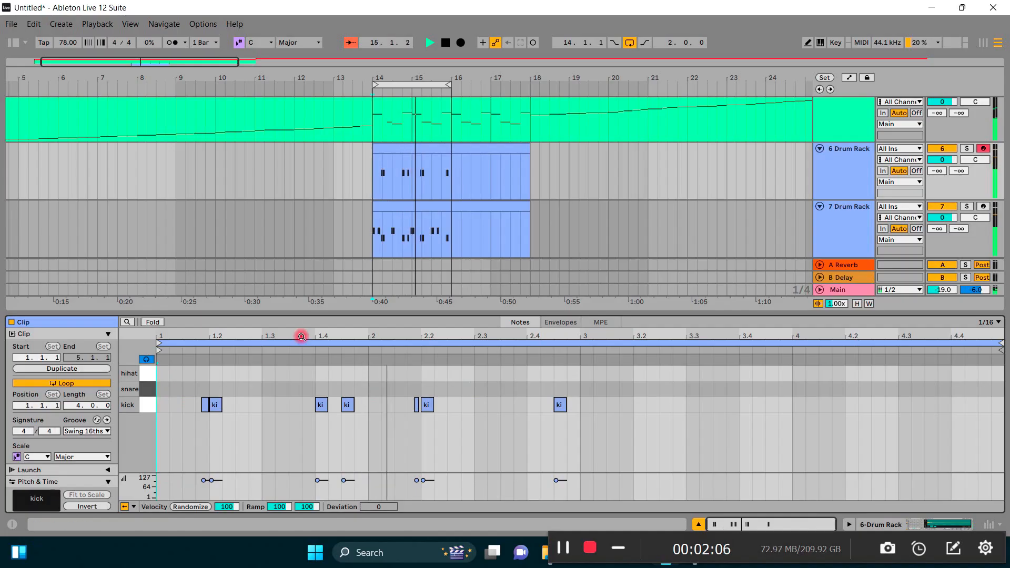
Rename the 6 Drum Rack track as kick.
right_click(829, 158)
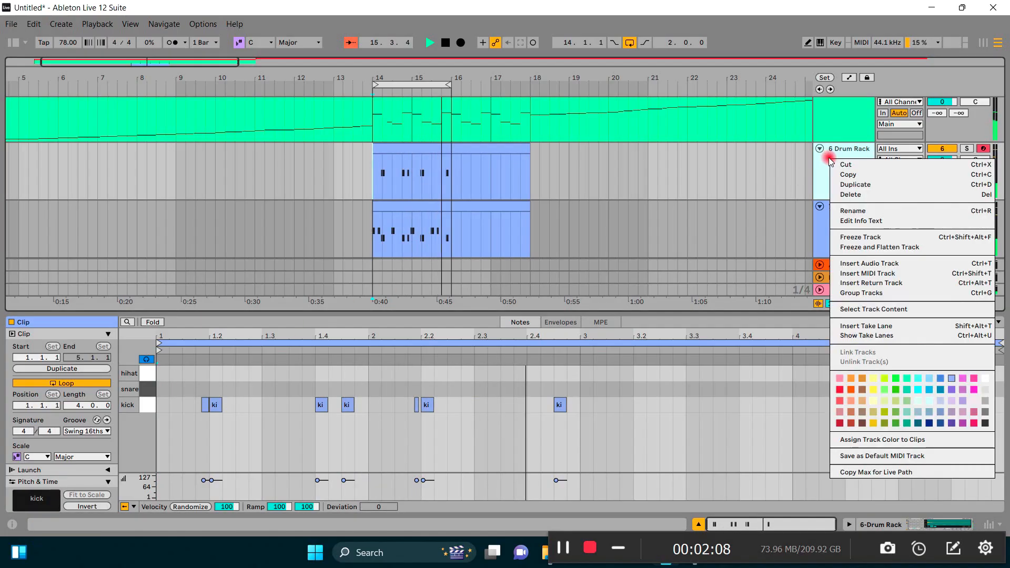
left_click(850, 211)
type("kick")
key("Return")
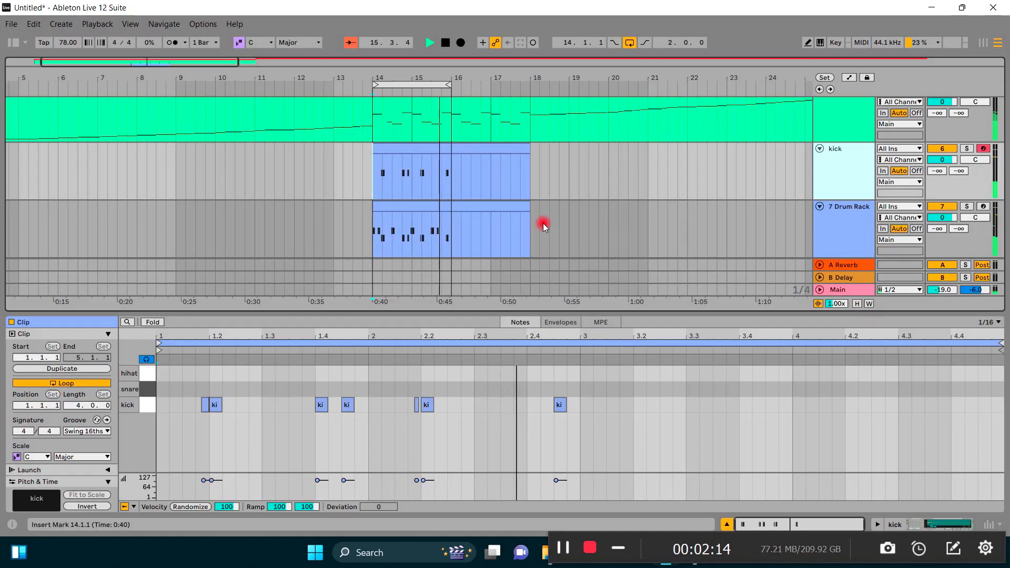
Open the clip on the 7 Drum Rack track and delete all its kick notes, keeping only the snare notes.
left_click(818, 227)
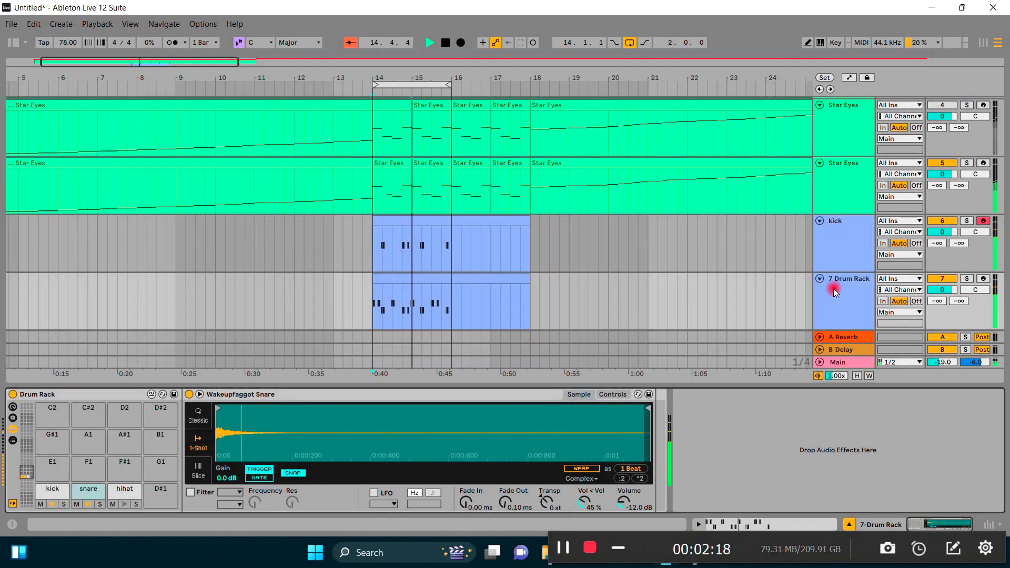
left_click(500, 279)
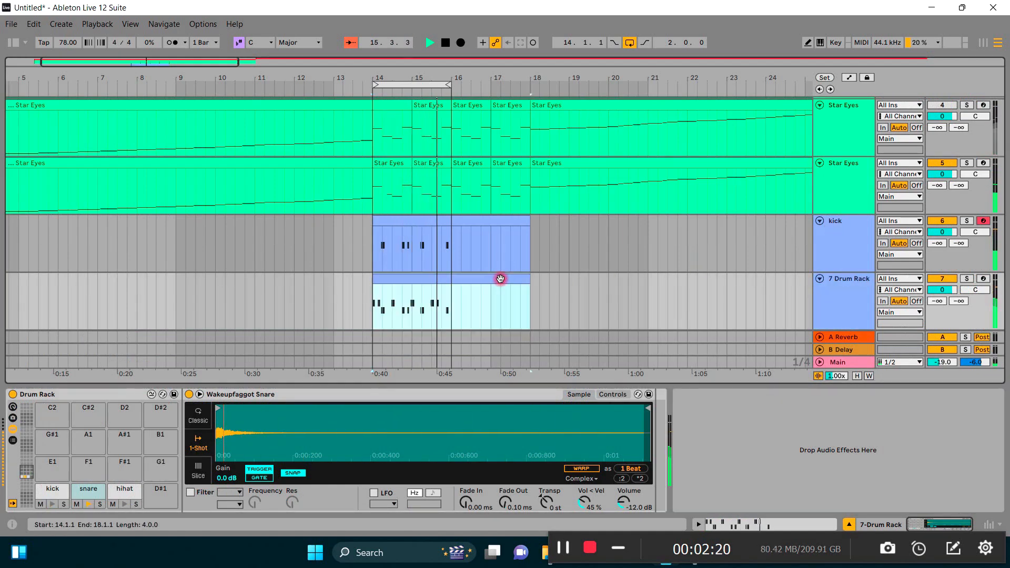
double_click(501, 279)
left_click_drag(636, 451, 262, 441)
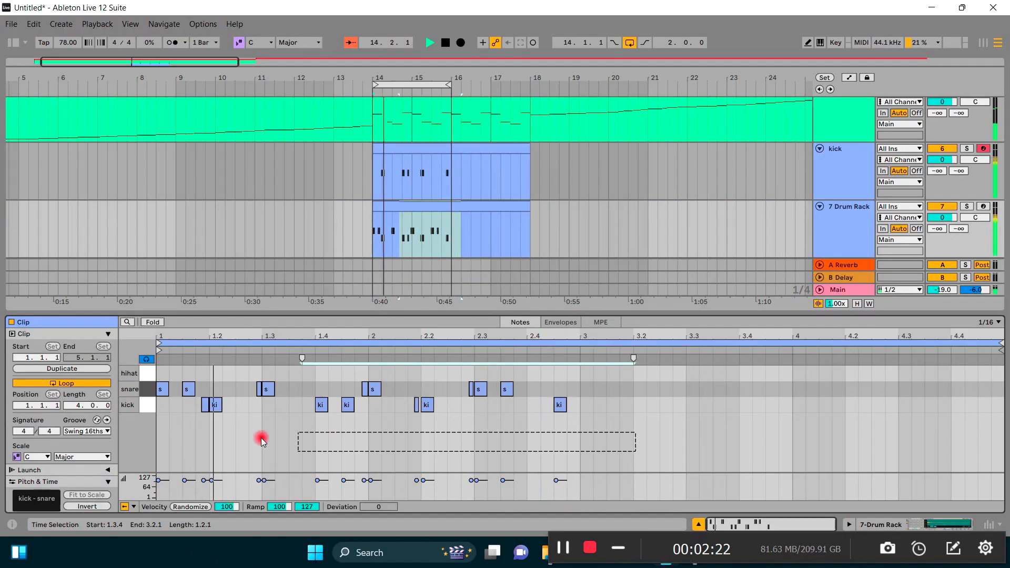
left_click(185, 404)
key("Delete")
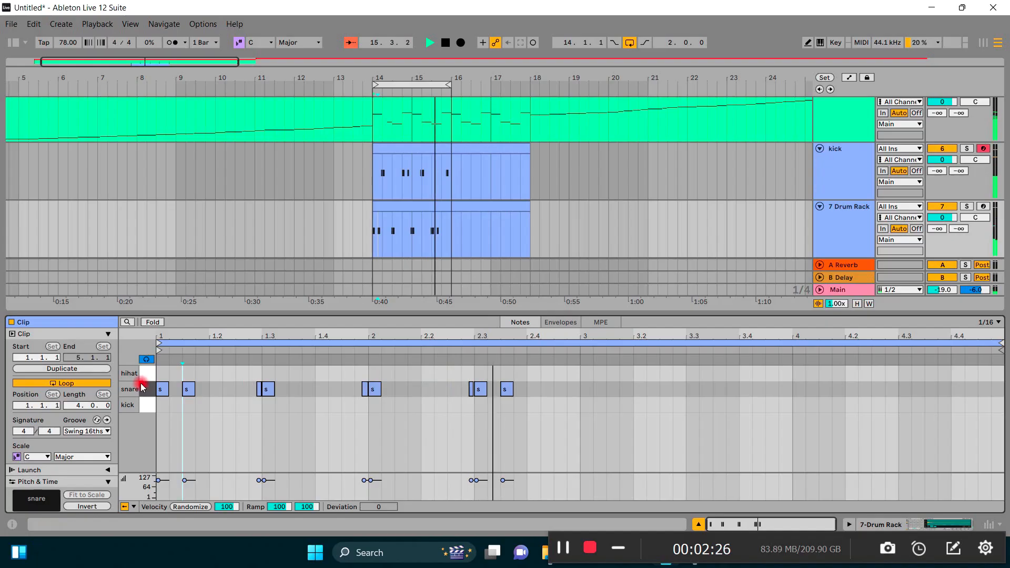
Rename the 7 Drum Rack track as snare.
left_click(854, 229)
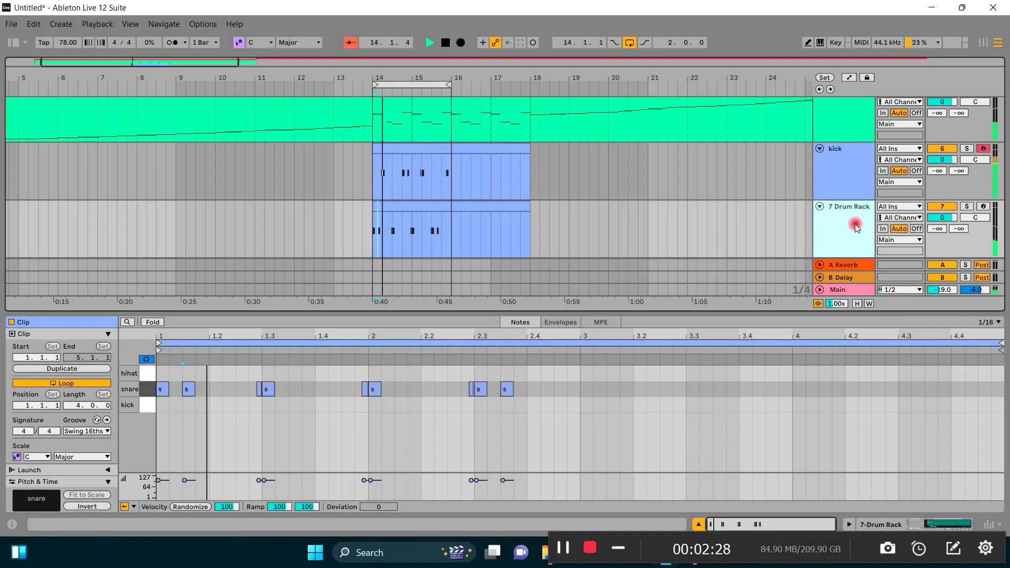
right_click(853, 228)
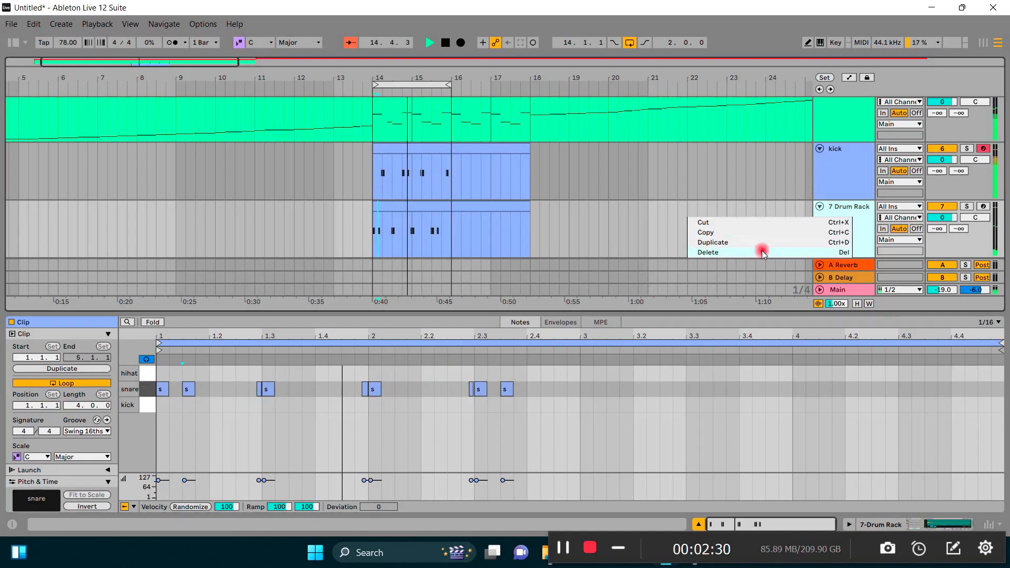
left_click(838, 211)
right_click(842, 216)
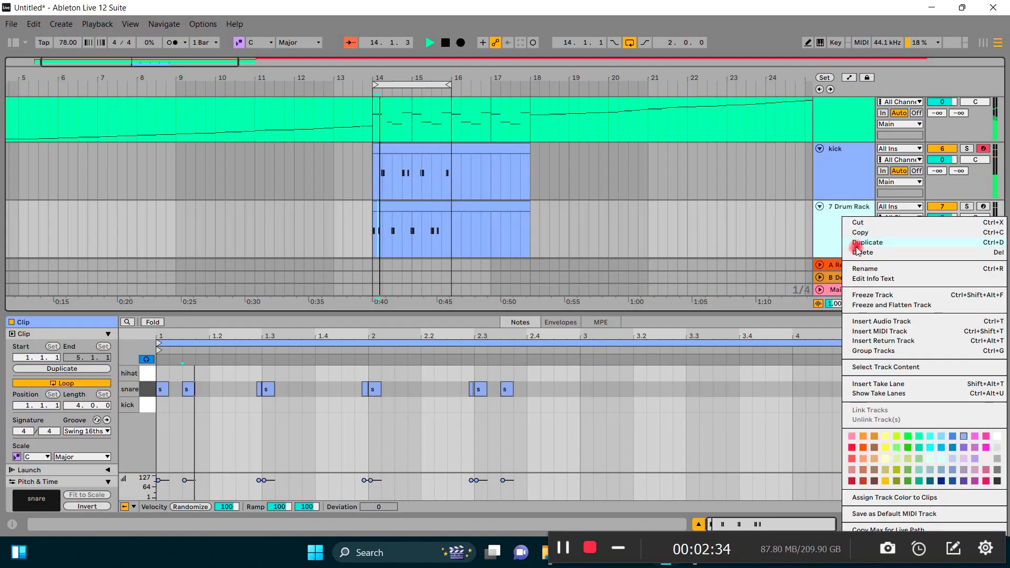
left_click(865, 268)
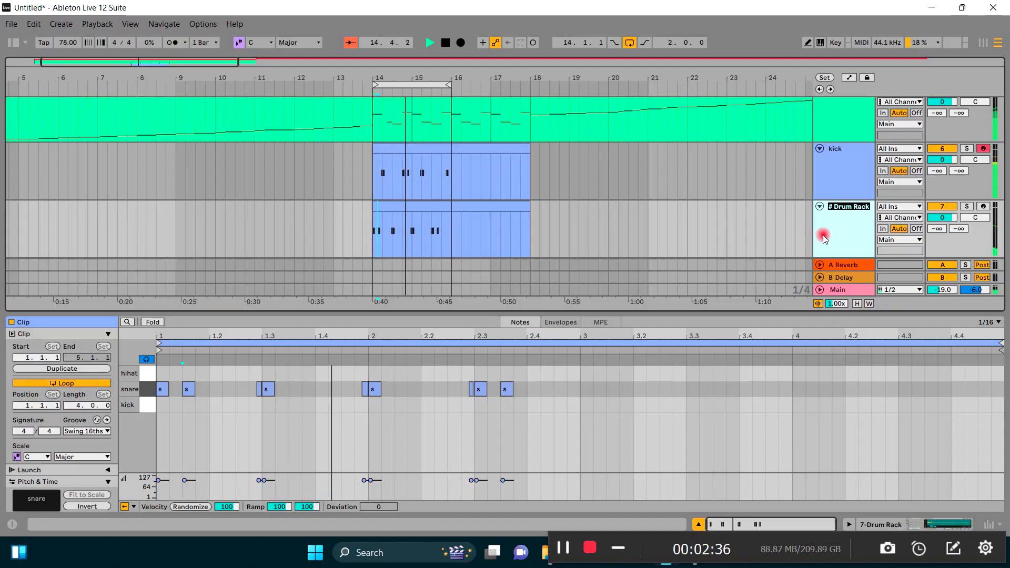
type("snare")
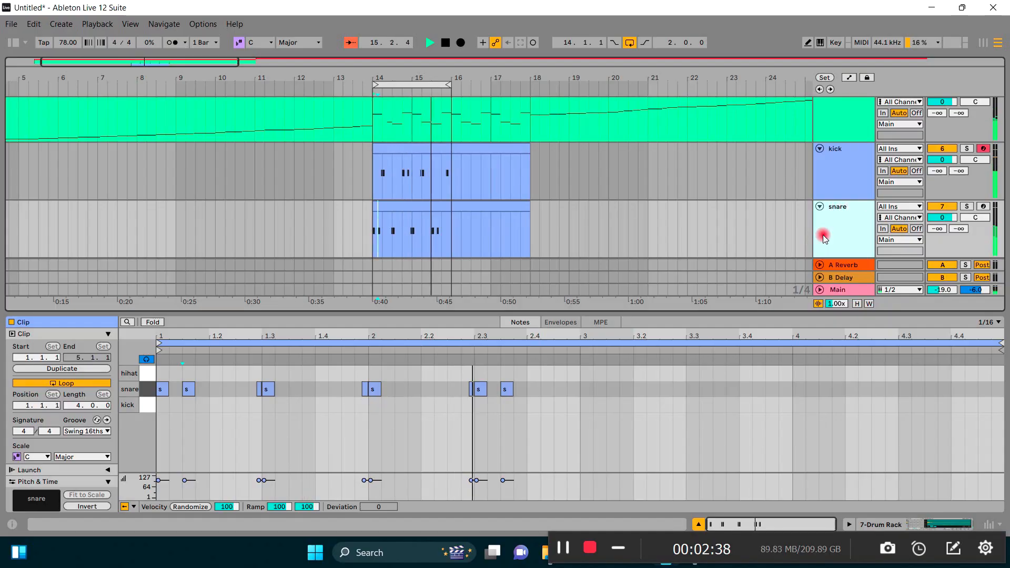
key("Return")
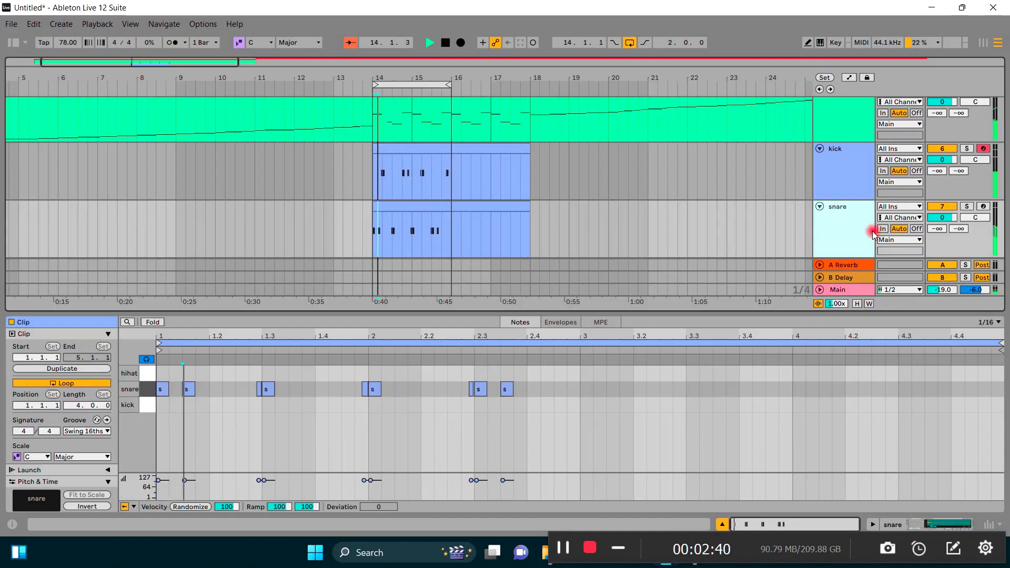
scroll(845, 209, "down", 1)
scroll(845, 205, "down", 1)
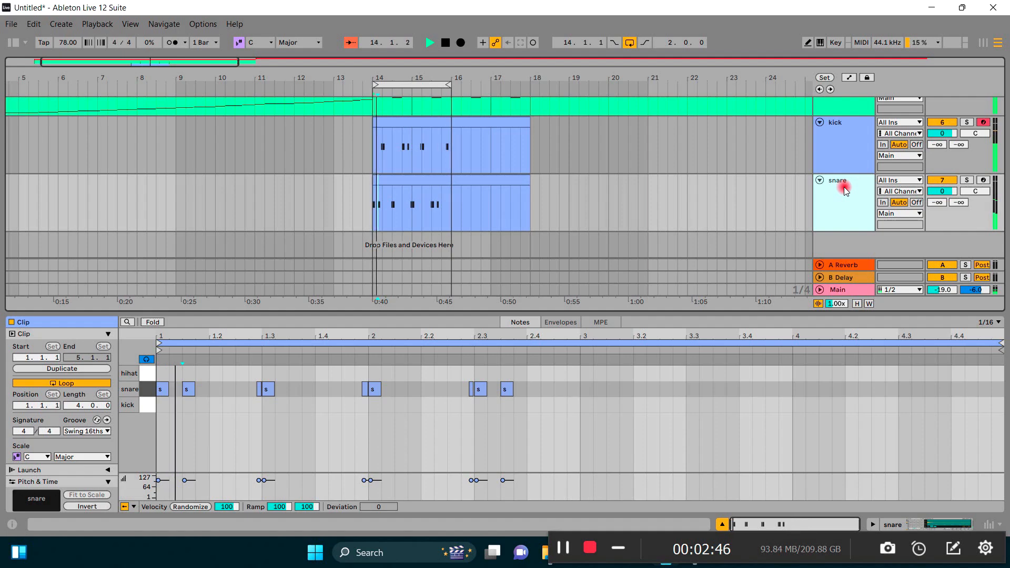
right_click(844, 190)
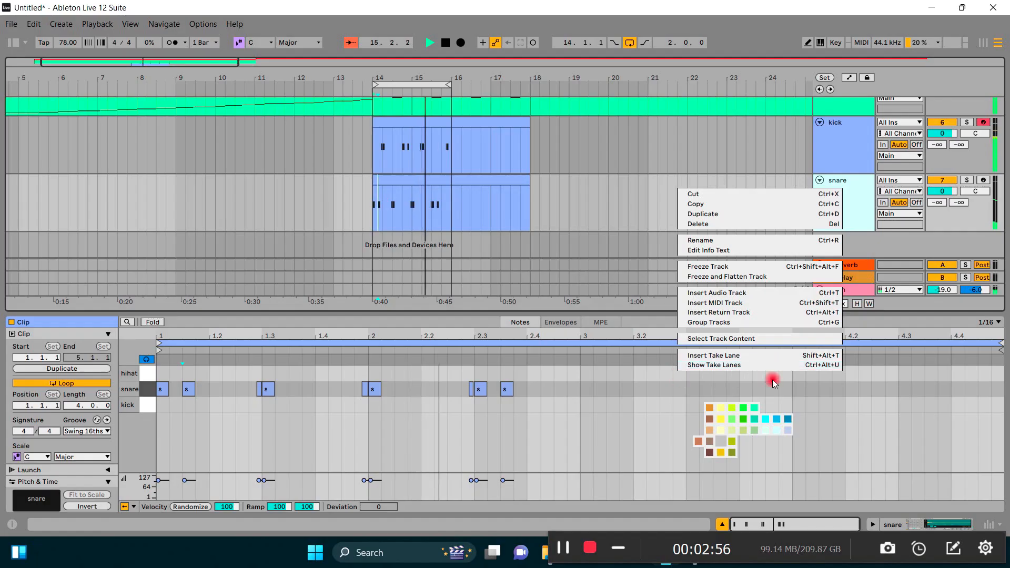
left_click(721, 242)
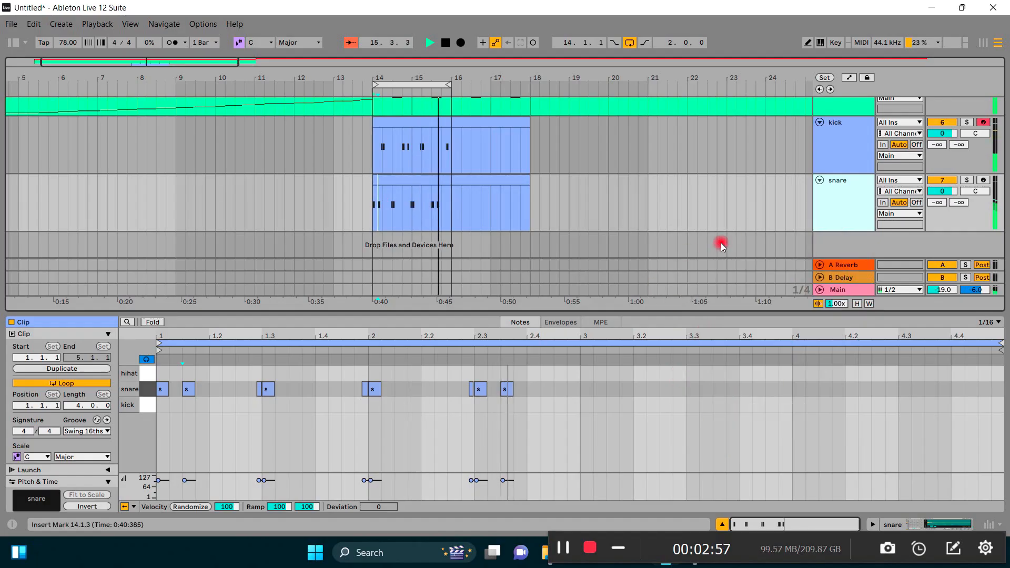
left_click(833, 204)
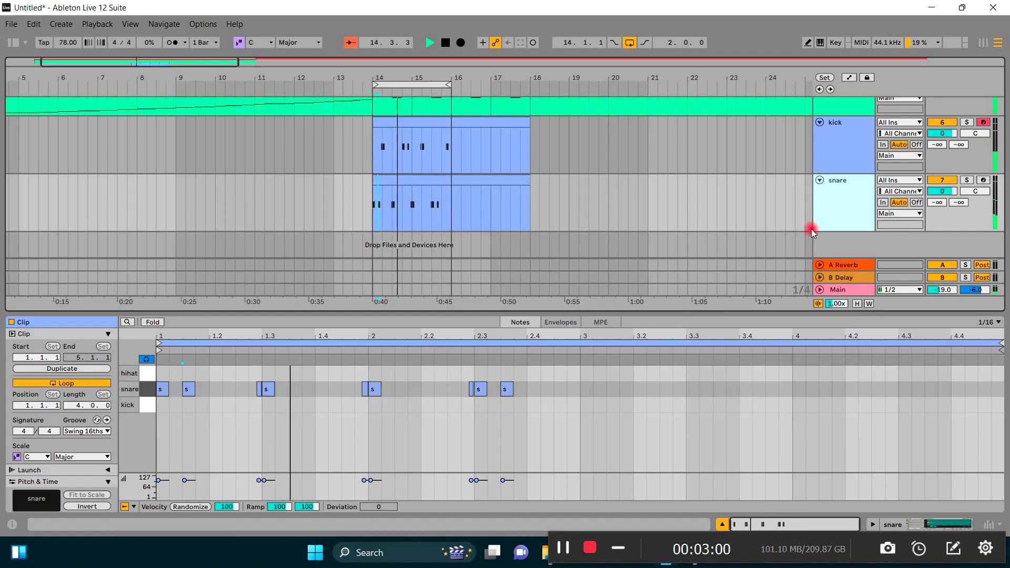
right_click(834, 203)
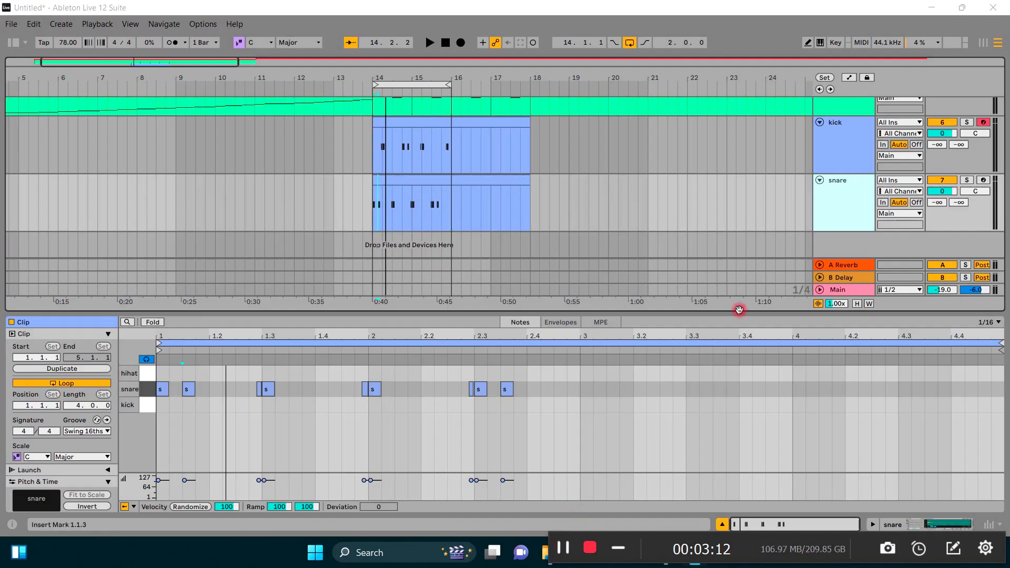
Change the snare track's color to crimson and assign the track color to its clips.
right_click(841, 199)
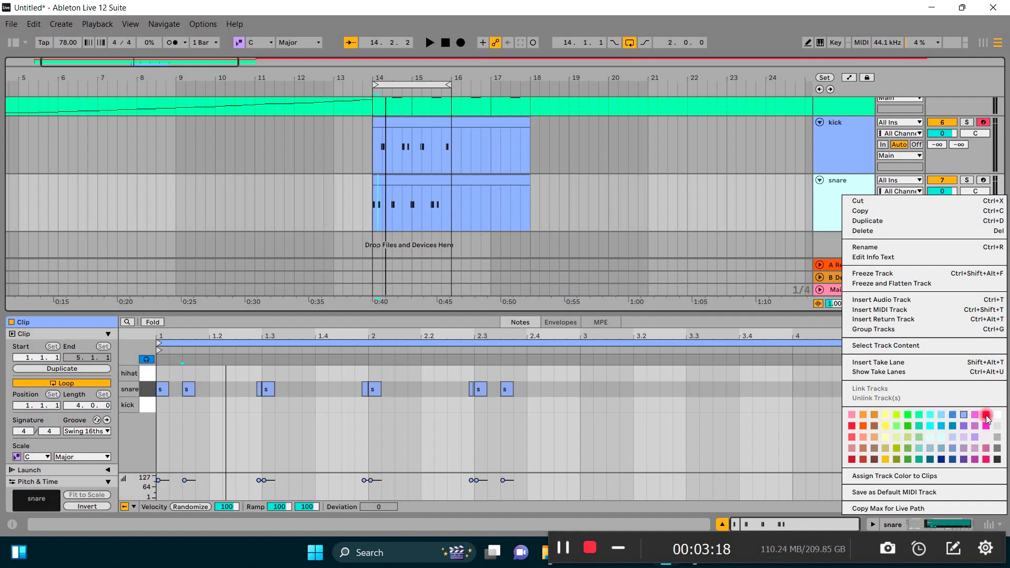
left_click(987, 460)
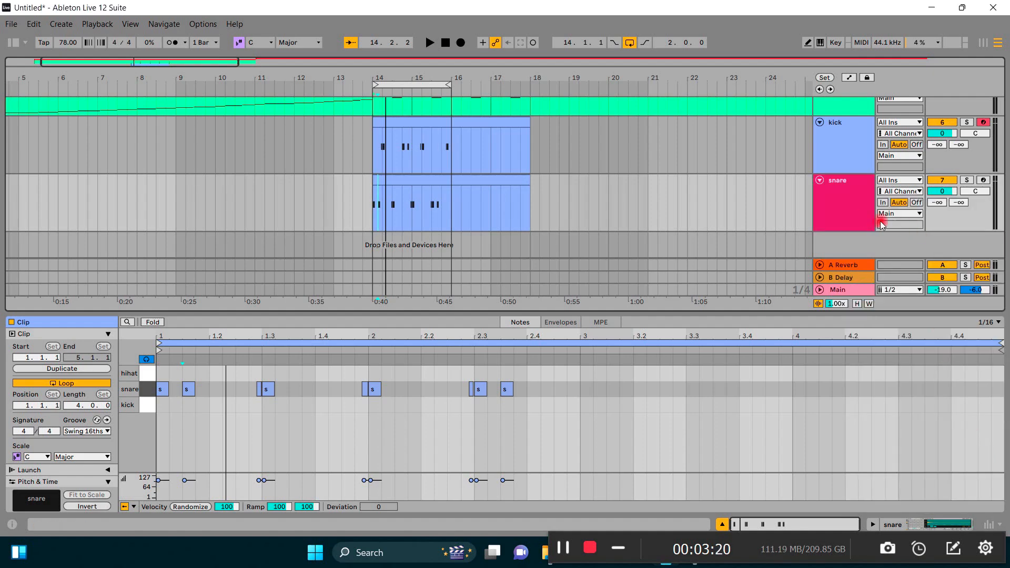
right_click(858, 204)
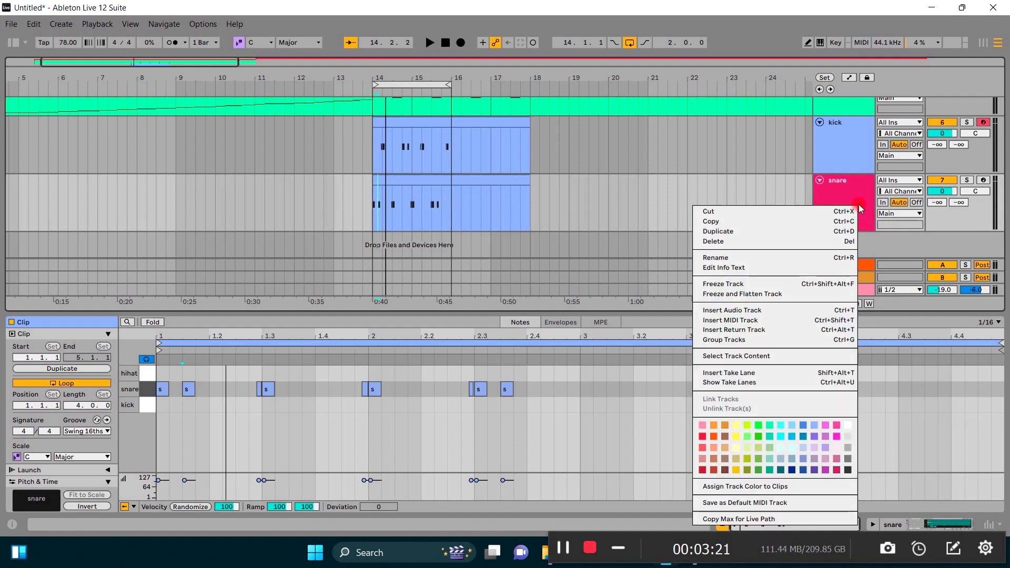
left_click(745, 487)
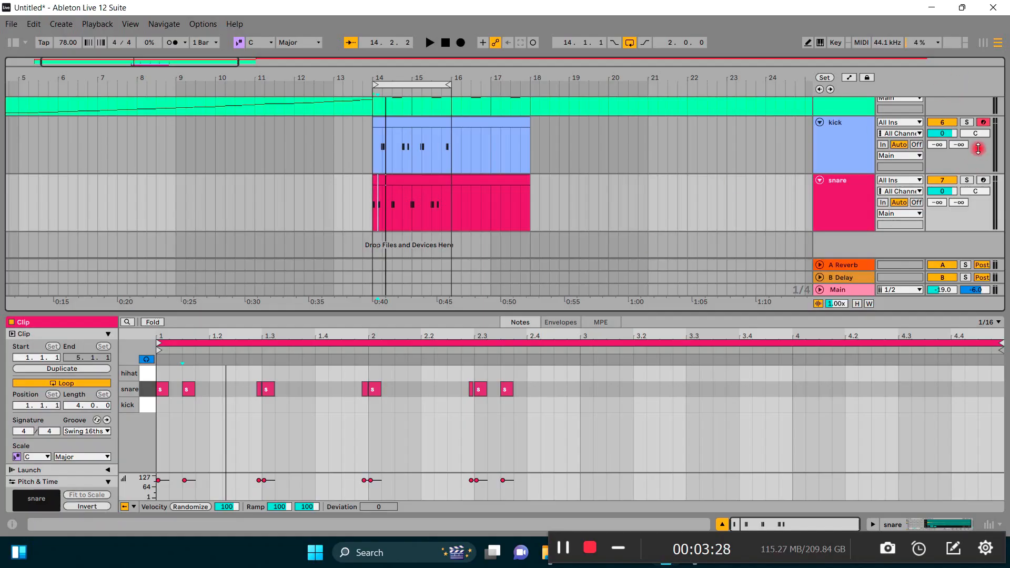
Solo the kick track, play the loop, and select the track to show its clip.
left_click(966, 123)
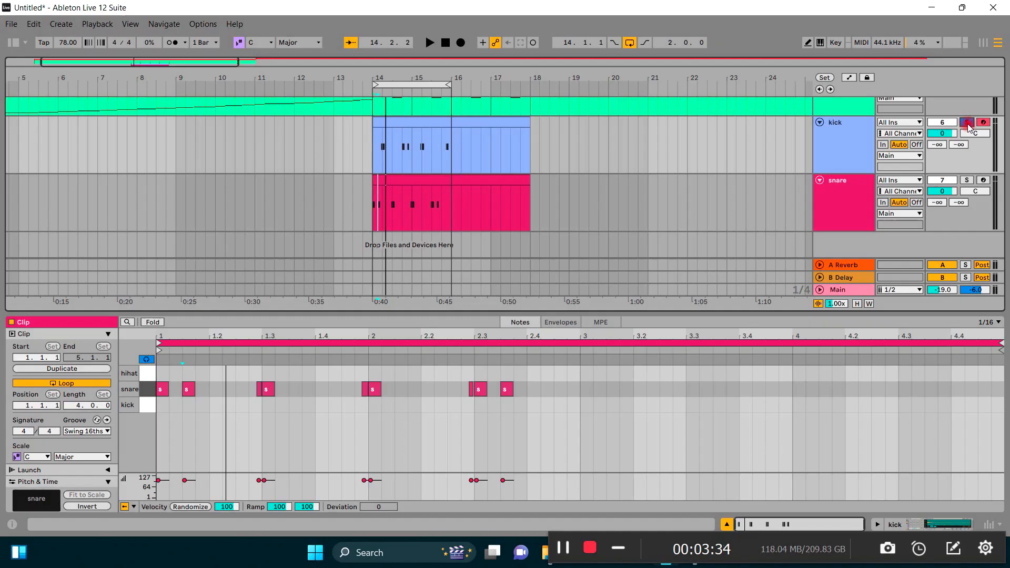
key("space")
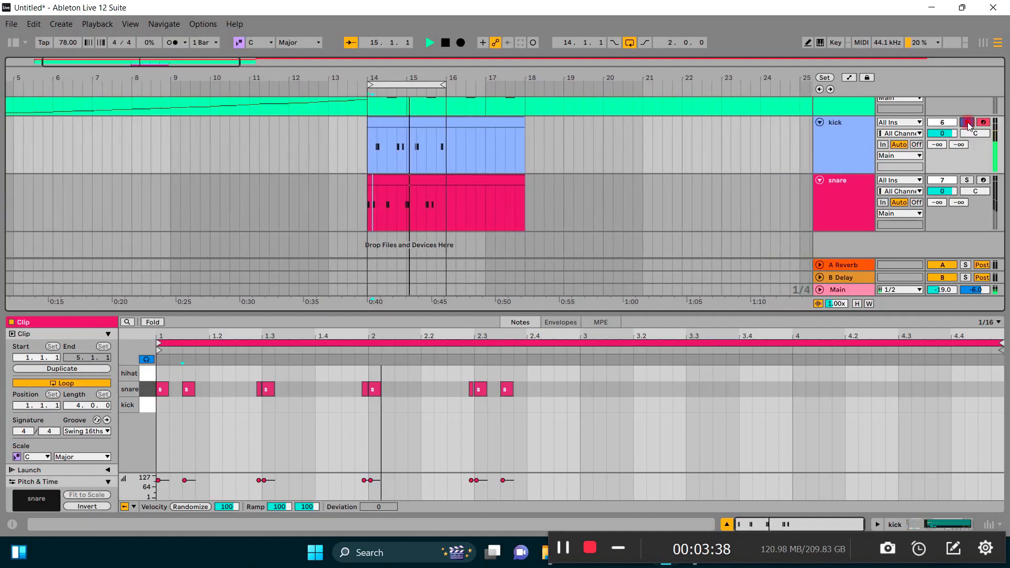
left_click(849, 144)
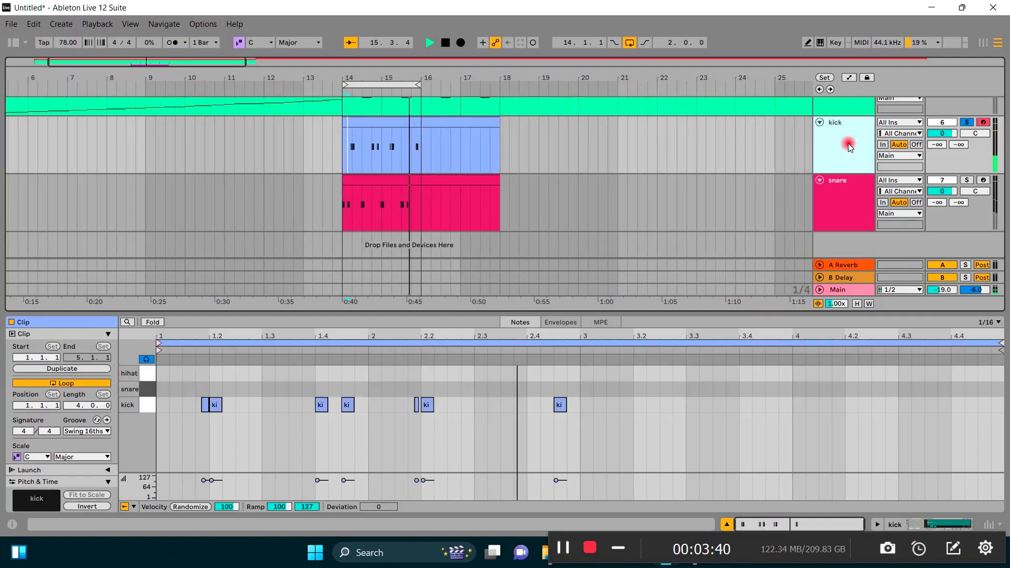
Show the kick track's device chain and open the browser with the kick track selected.
scroll(847, 149, "up", 5)
key("shift+Tab")
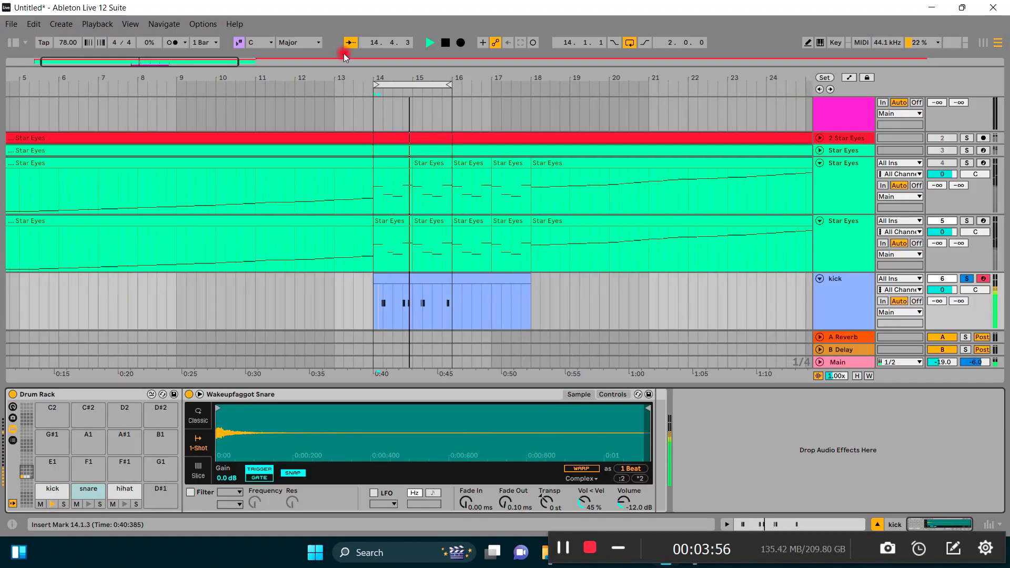
left_click(13, 42)
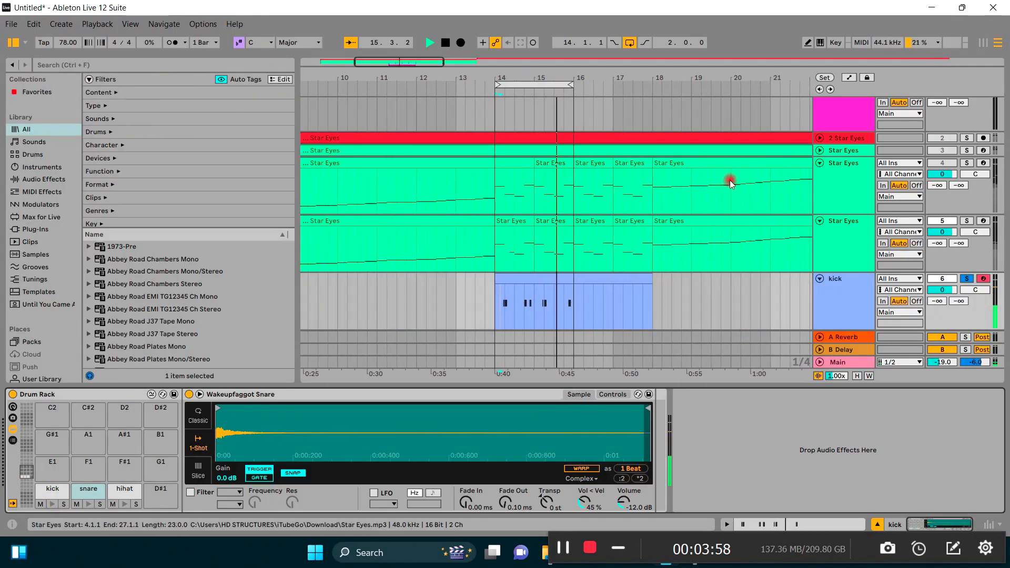
left_click(831, 248)
left_click(841, 287)
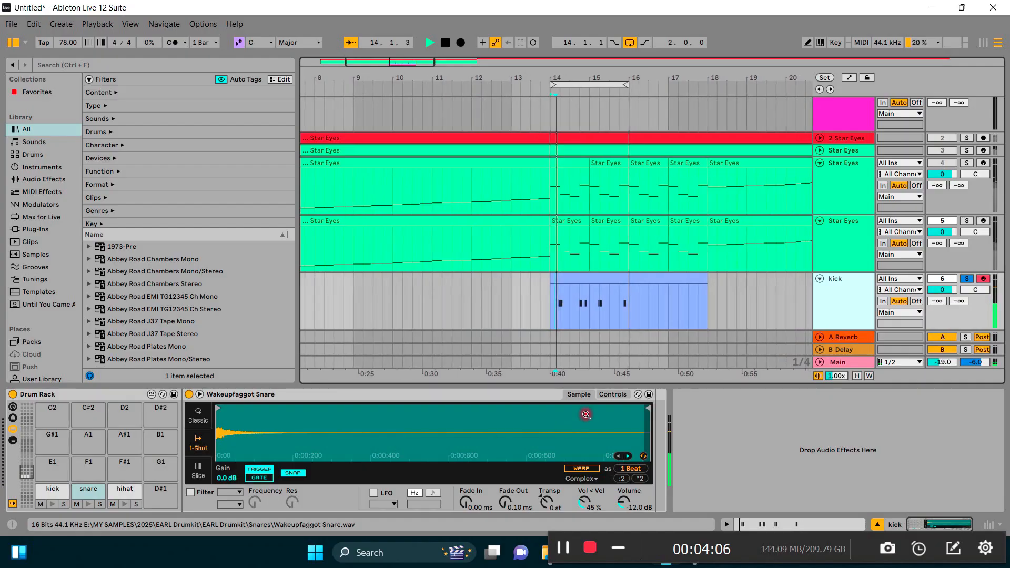
Try the Classic playback mode on the snare sample in the kick track's Drum Rack and return it to 1-Shot.
mouse_move(644, 409)
left_mouse_down()
mouse_move(468, 435)
mouse_move(216, 438)
mouse_move(667, 432)
mouse_move(680, 386)
left_mouse_up()
left_click(835, 259)
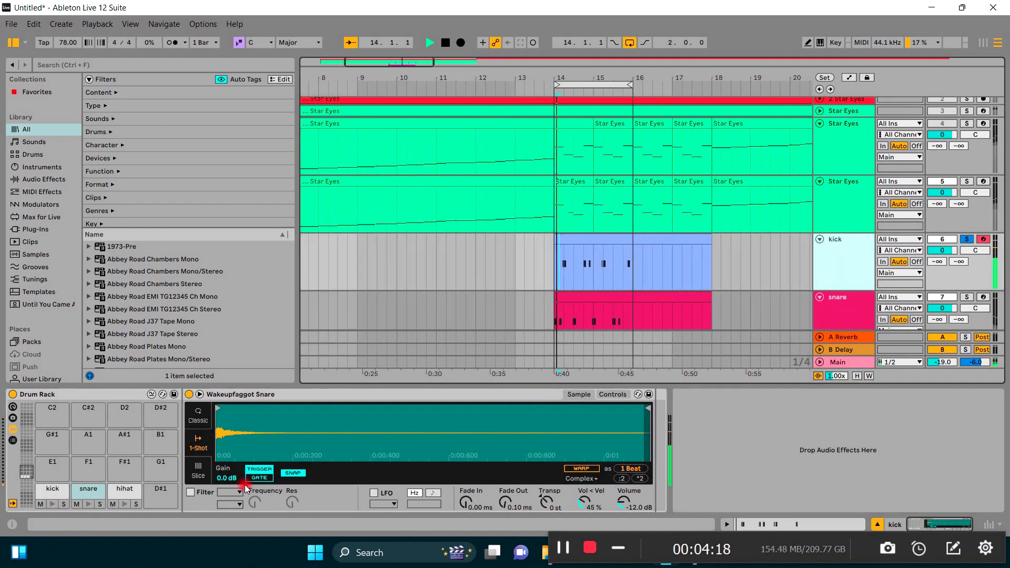
left_click(204, 419)
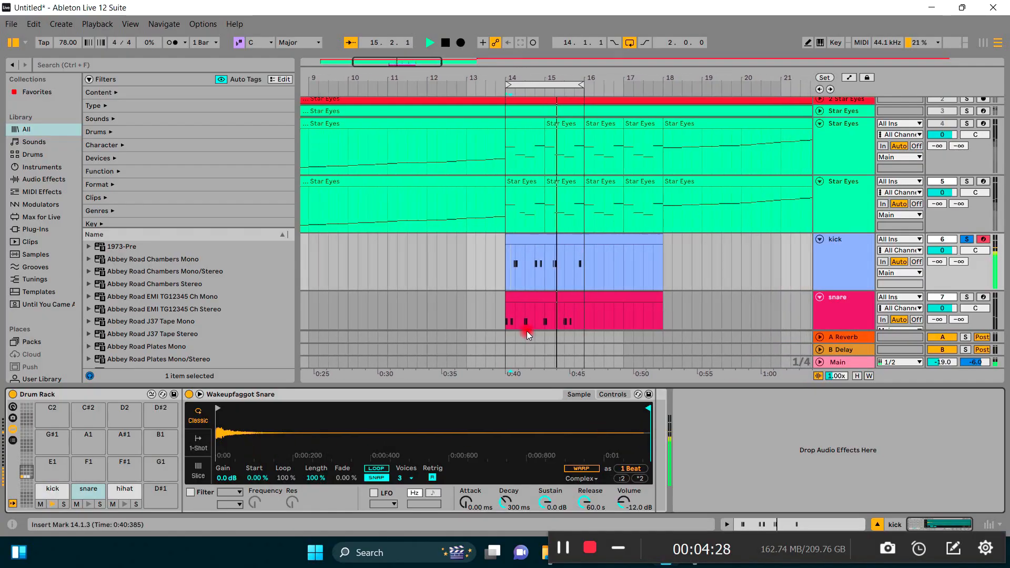
left_click(830, 254)
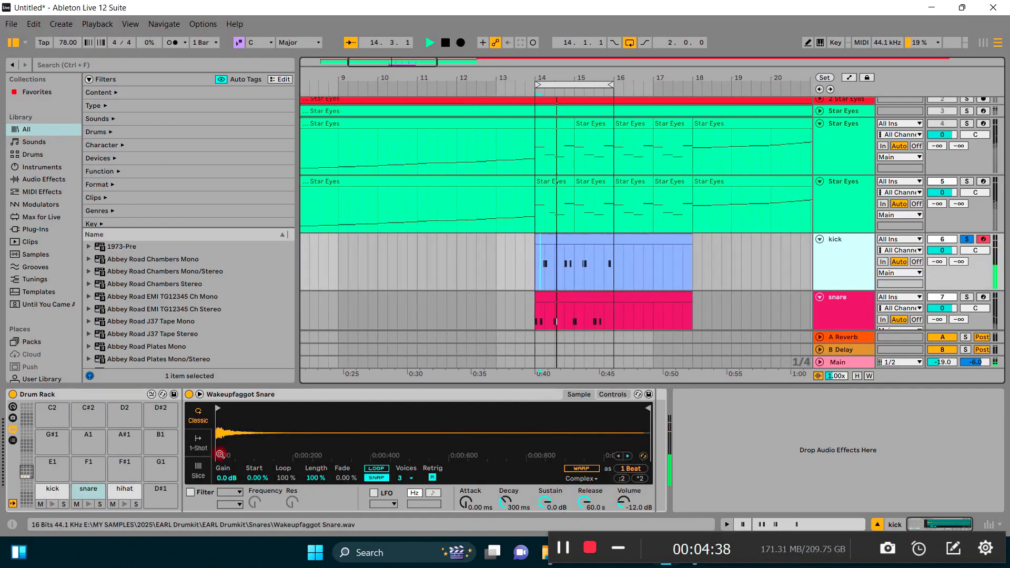
left_click(199, 443)
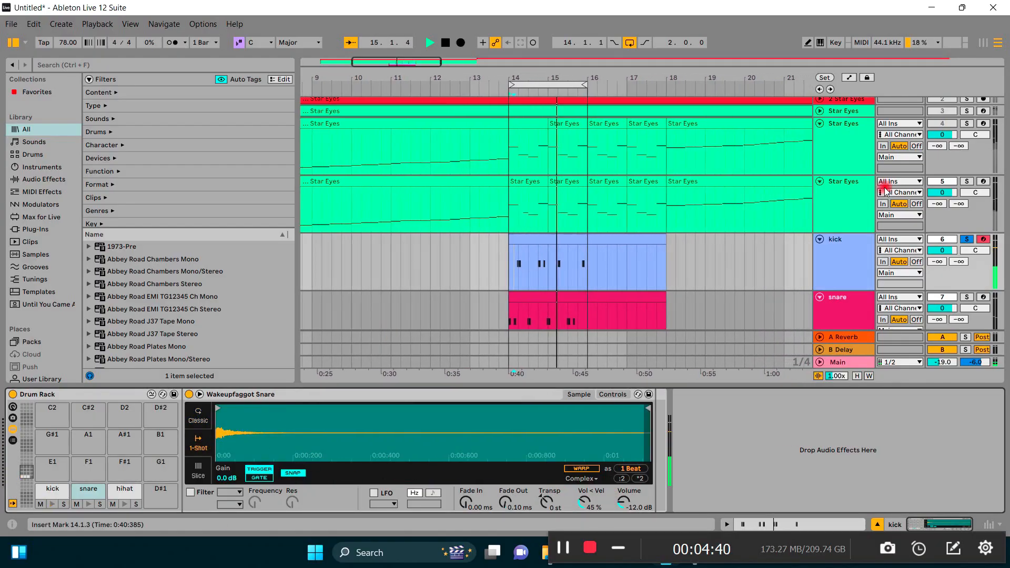
Find EQ Eight among the audio effects and add it to the kick track after the Drum Rack.
scroll(838, 253, "down", 1)
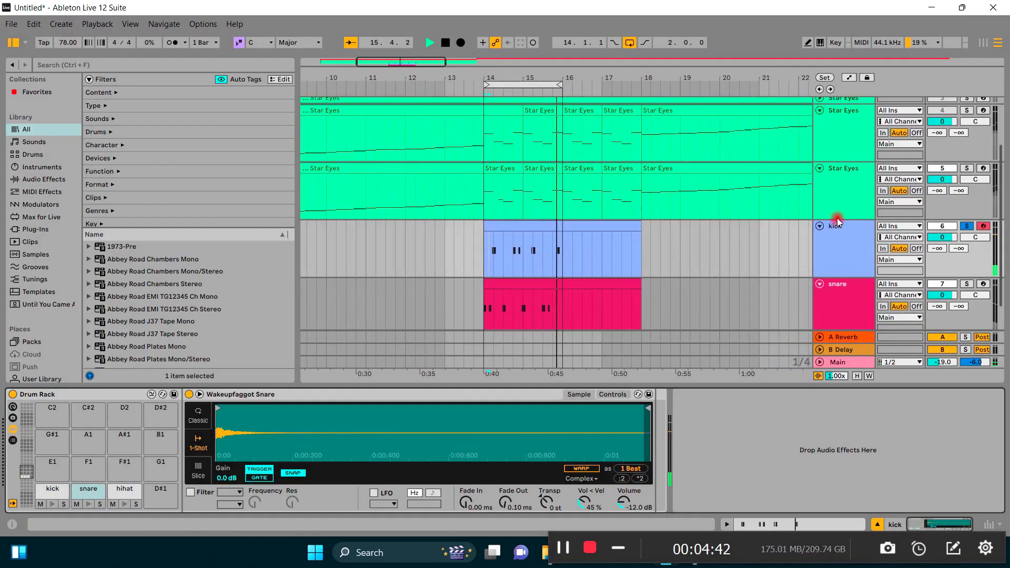
right_click(842, 219)
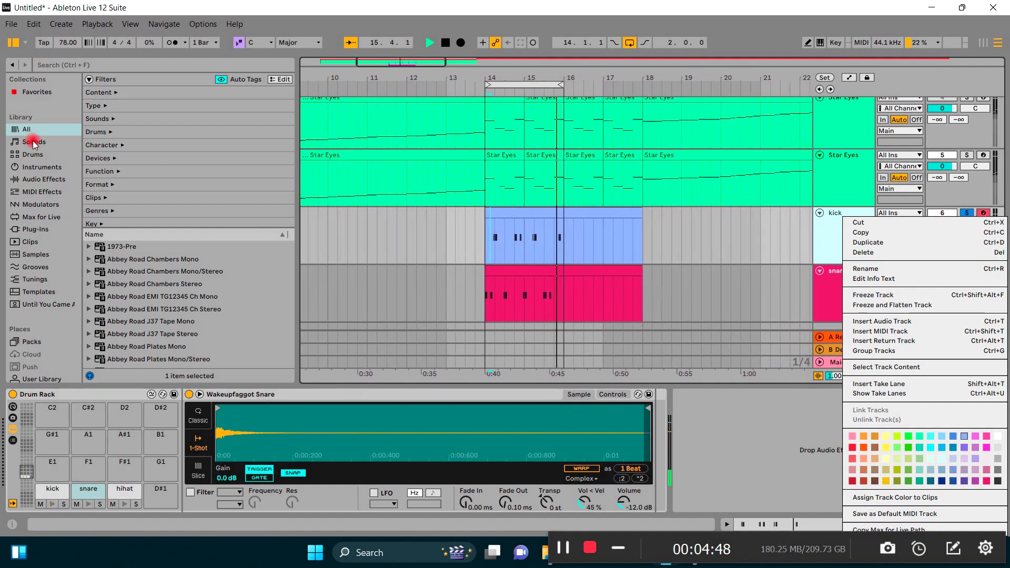
left_click(52, 183)
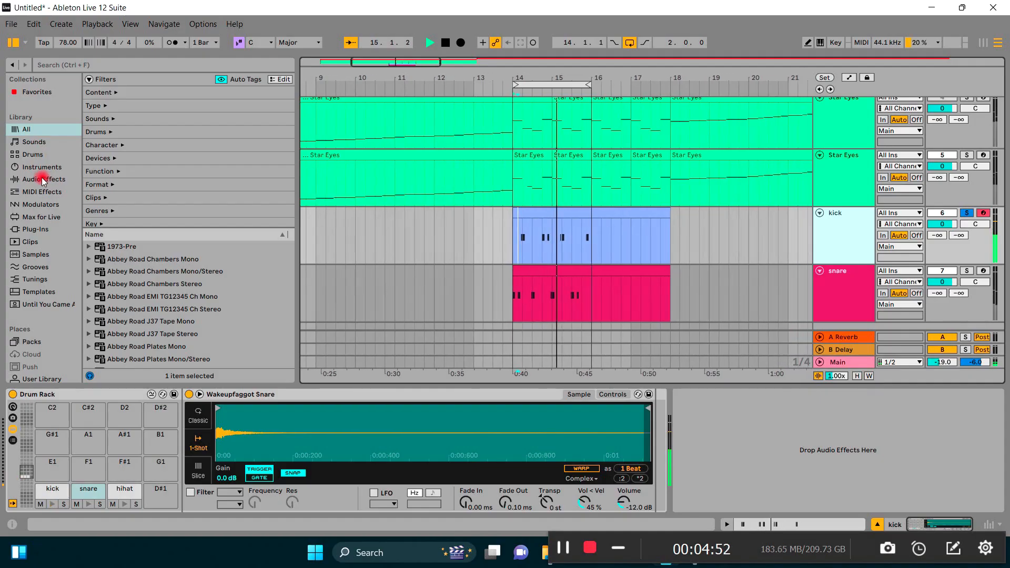
left_click(42, 181)
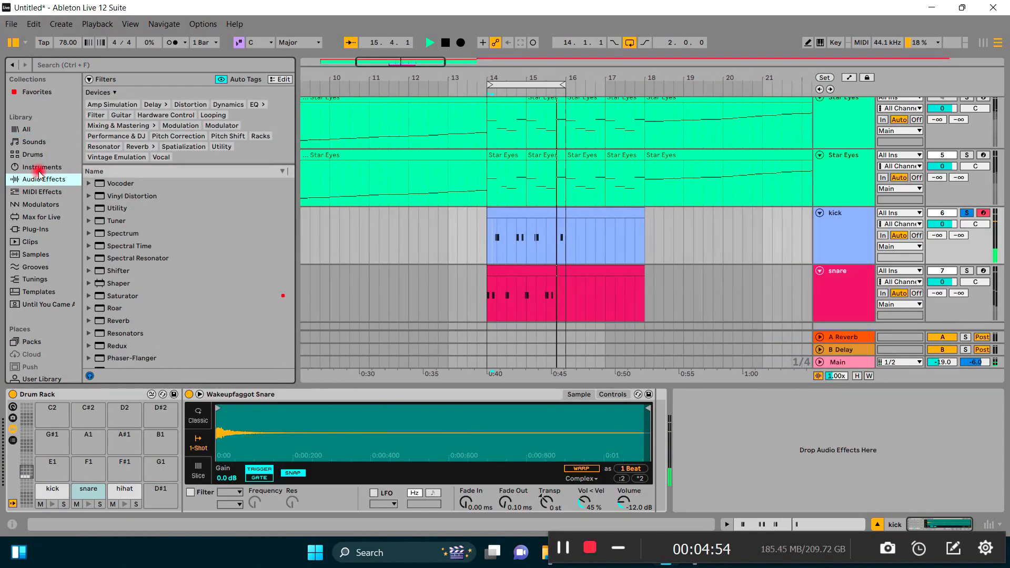
scroll(38, 182, "down", 1)
scroll(163, 213, "down", 3)
scroll(163, 212, "down", 5)
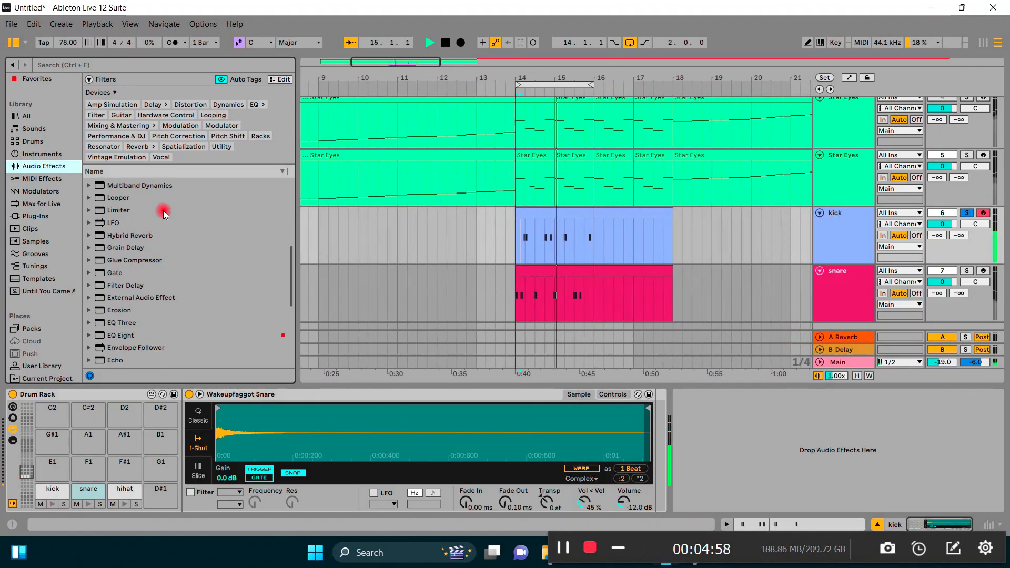
scroll(161, 213, "down", 2)
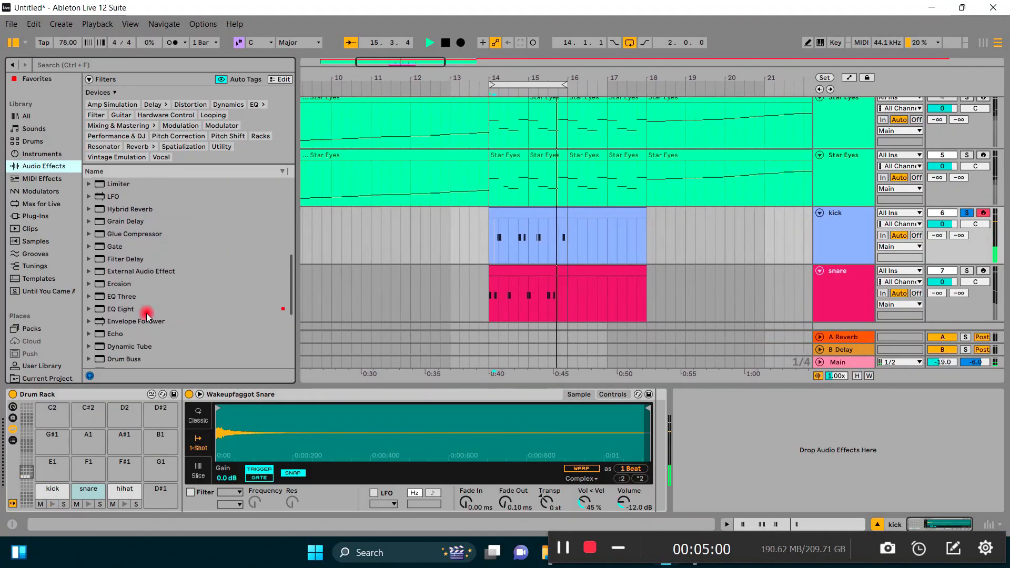
left_click(122, 309)
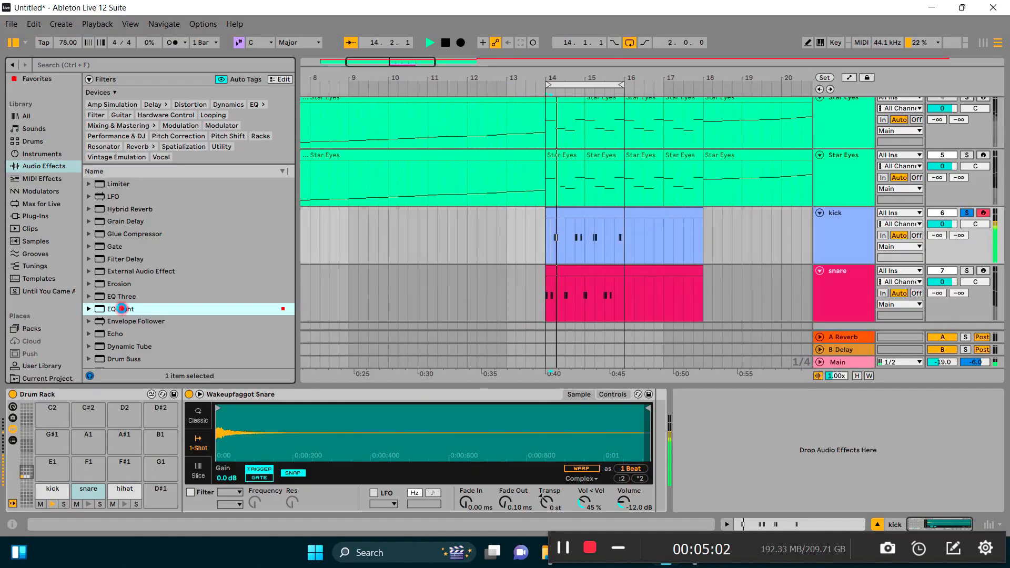
double_click(122, 309)
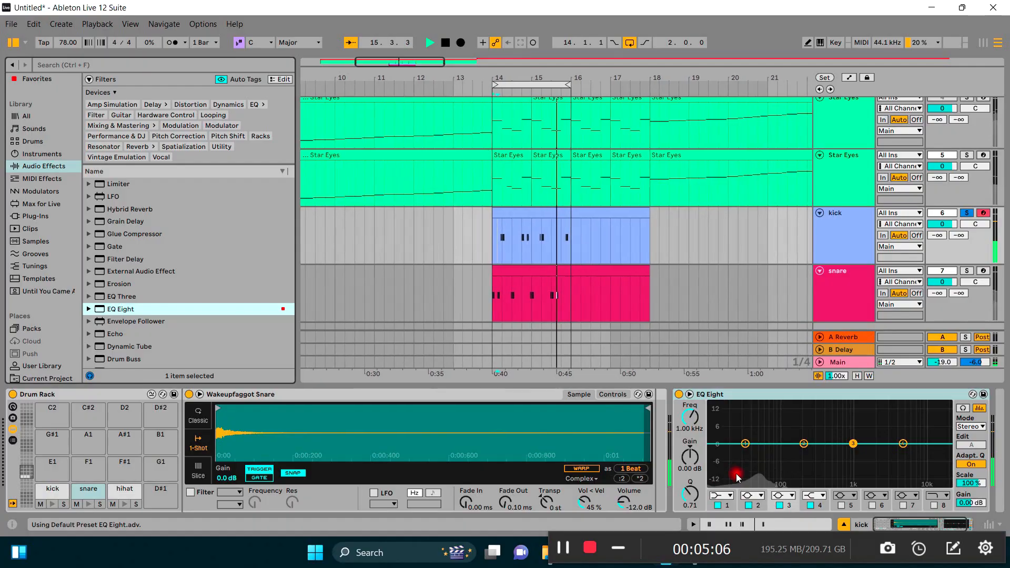
Change band 1 of the kick track's EQ Eight to a steep low-cut filter.
left_click(761, 497)
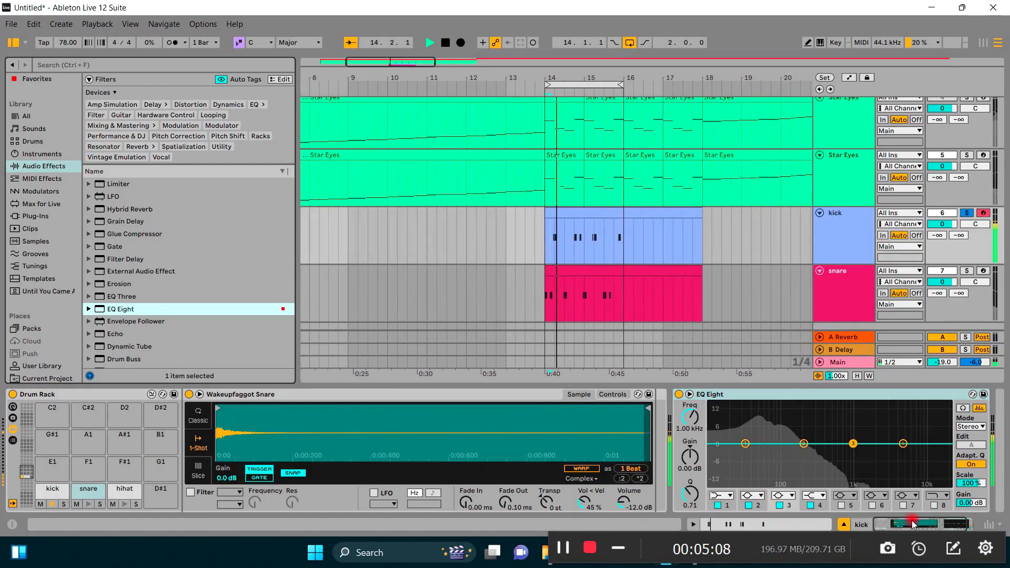
left_click(944, 518)
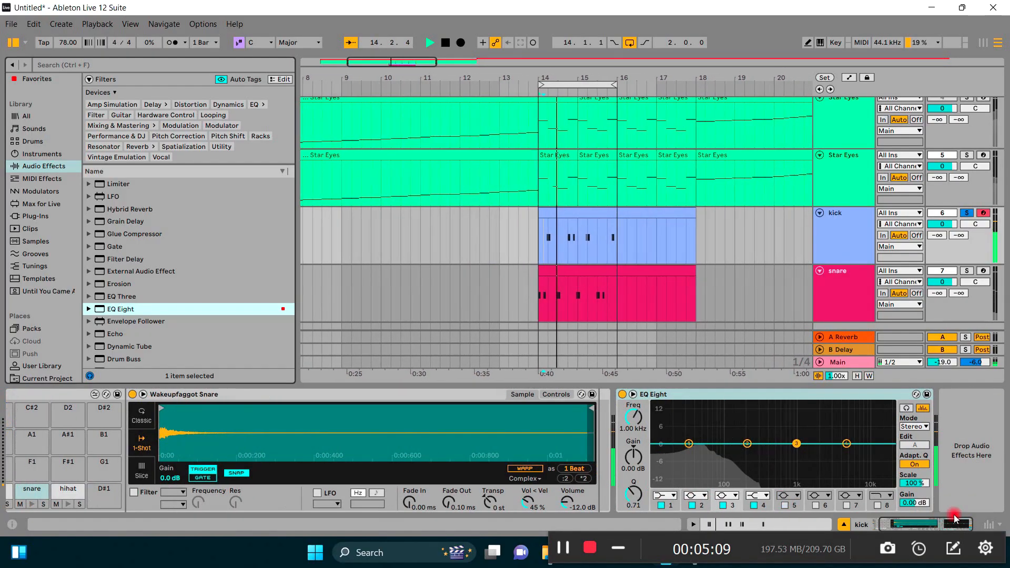
left_click(668, 497)
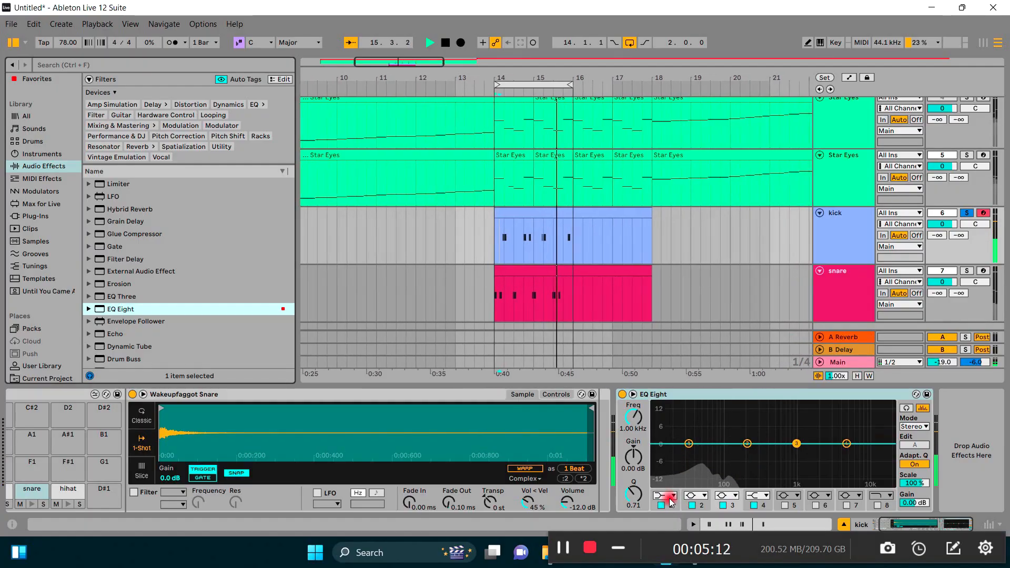
left_click(668, 496)
left_click(671, 485)
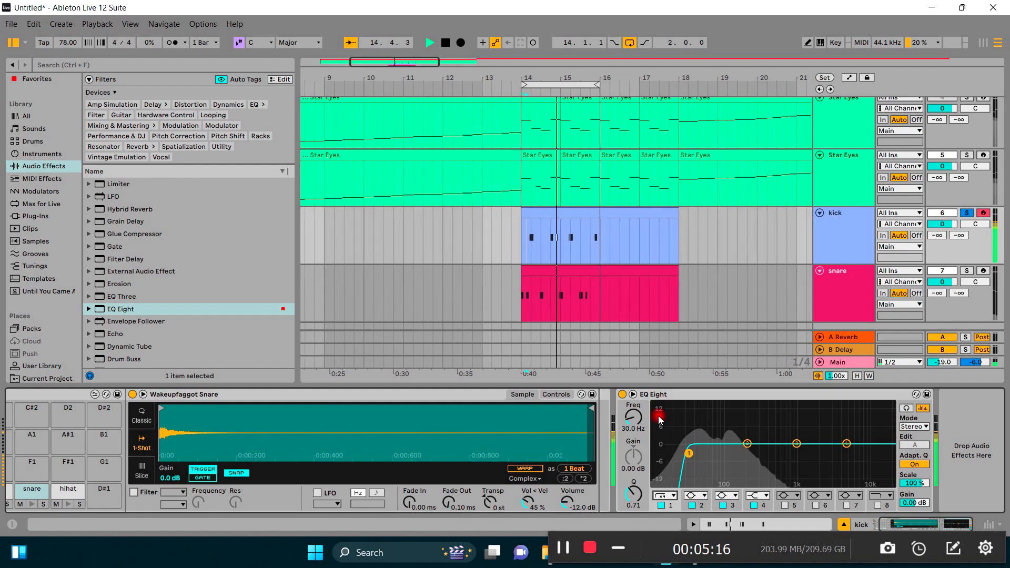
left_click(661, 483)
mouse_move(660, 483)
left_mouse_down()
mouse_move(662, 469)
mouse_move(672, 475)
left_mouse_up()
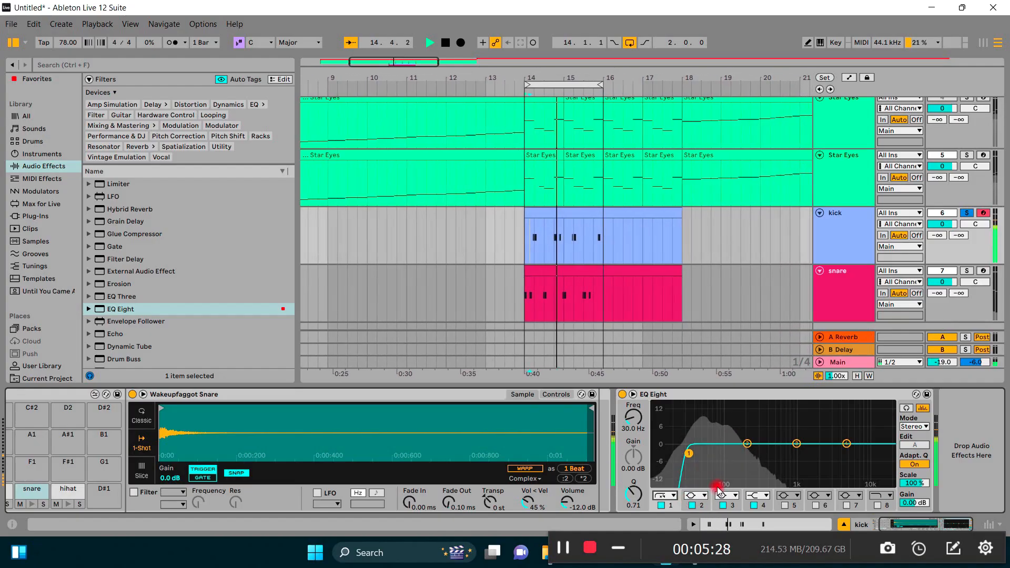
Change EQ Eight's band 4 to a steep high-cut filter at about 2.06 kHz with a Q of about 0.63.
left_click(766, 499)
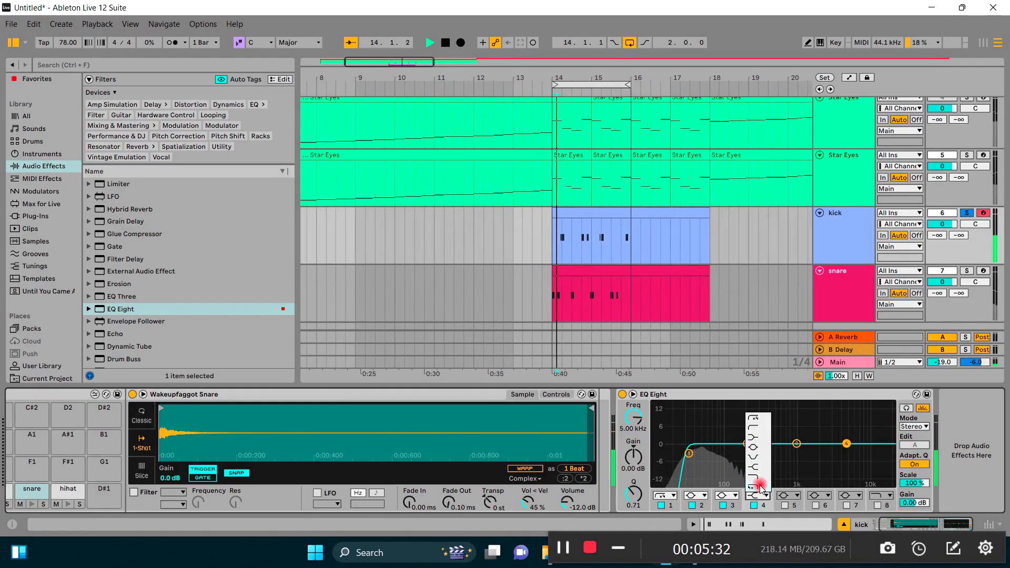
left_click(760, 487)
left_click(845, 453)
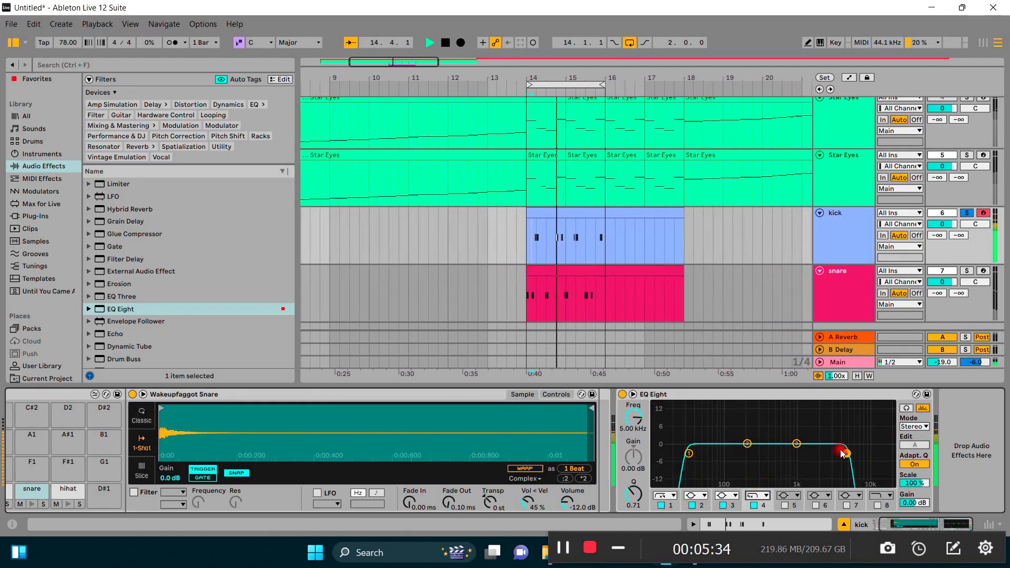
left_click_drag(845, 453, 818, 456)
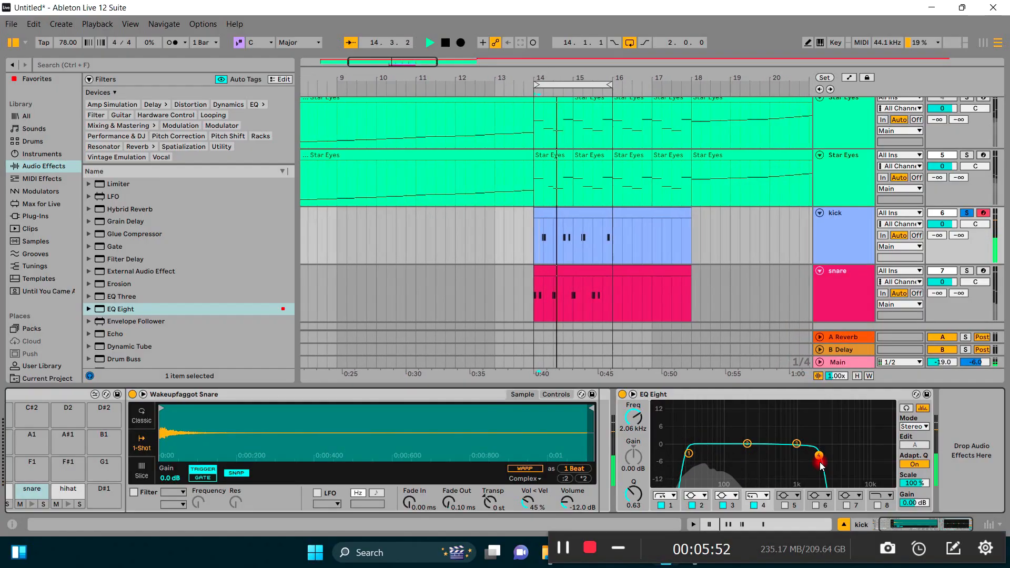
Duplicate the kick track and rename the copy as kick high.
right_click(838, 242)
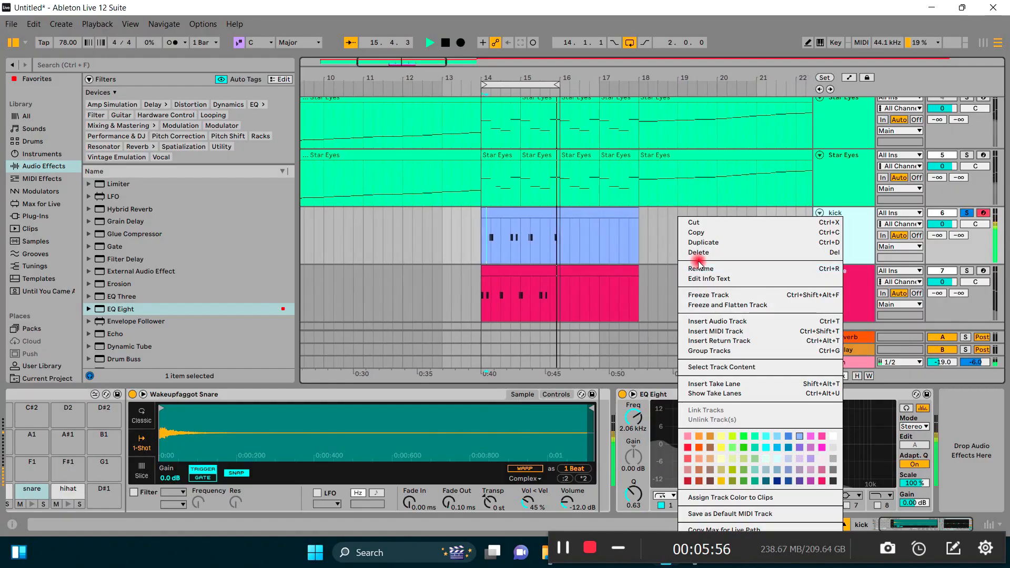
left_click(701, 244)
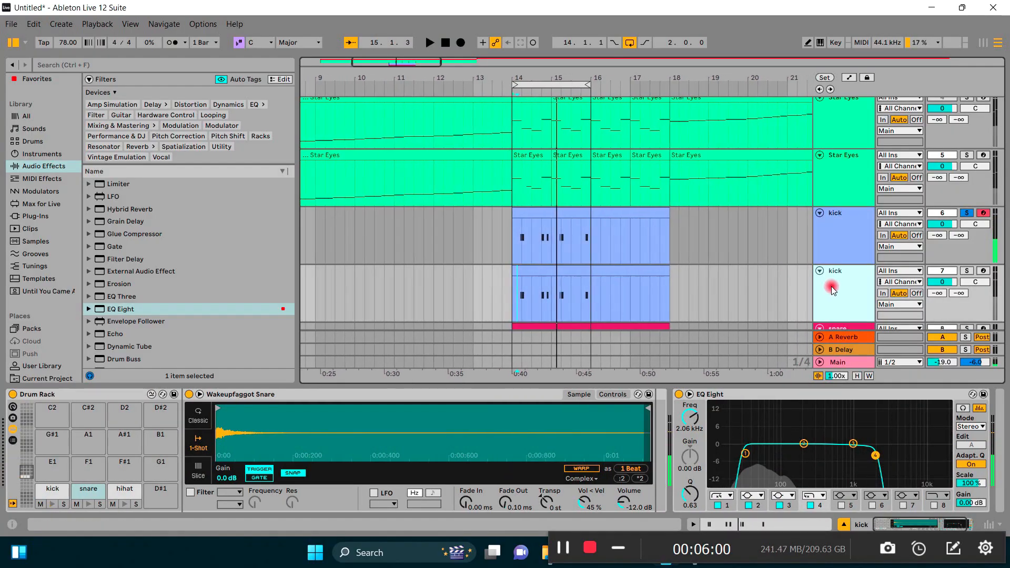
right_click(835, 287)
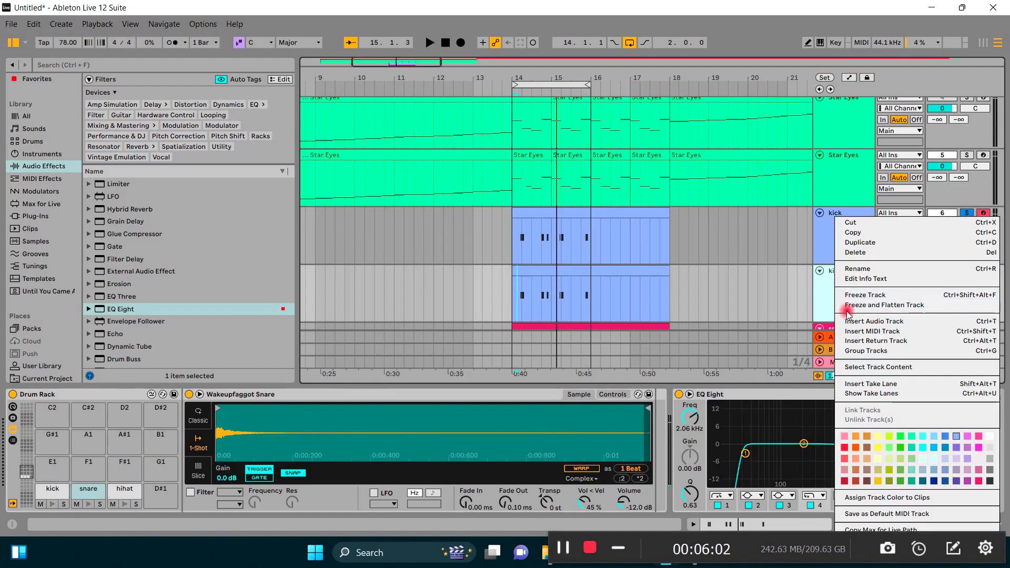
left_click(853, 270)
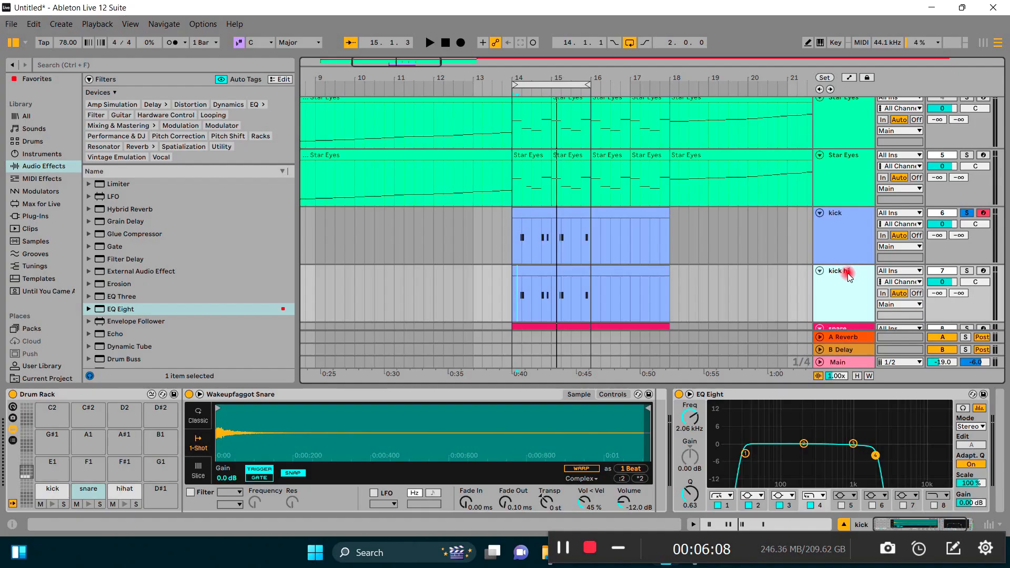
key("Return")
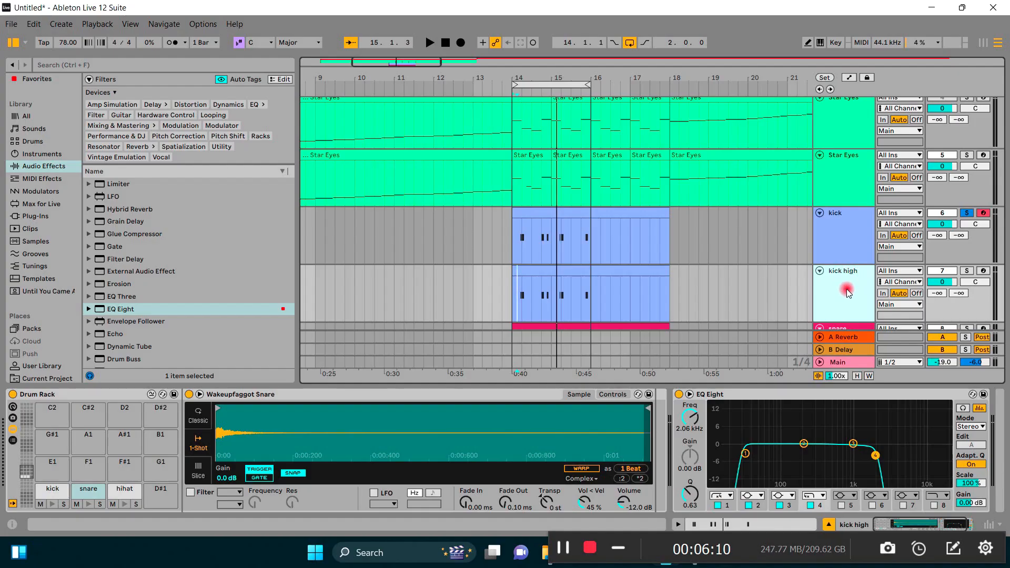
Change the kick high track's color to light yellow and assign the track color to its clips.
right_click(832, 288)
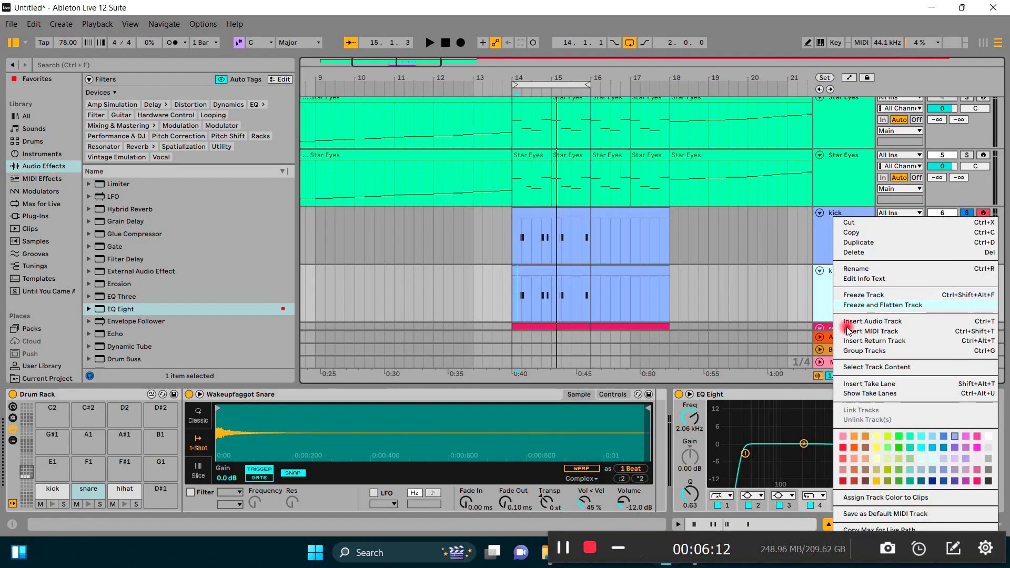
left_click(875, 448)
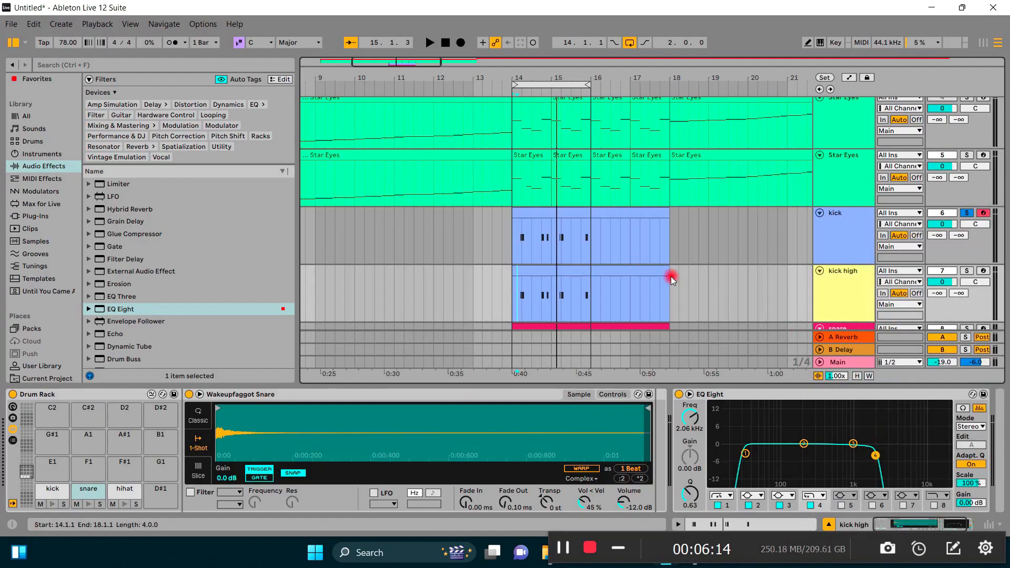
right_click(824, 300)
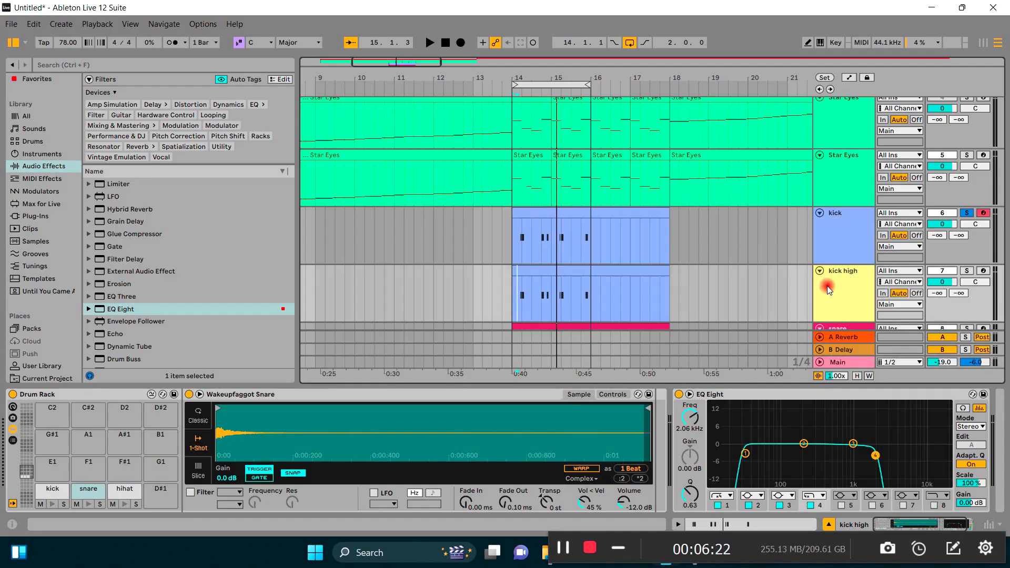
right_click(828, 291)
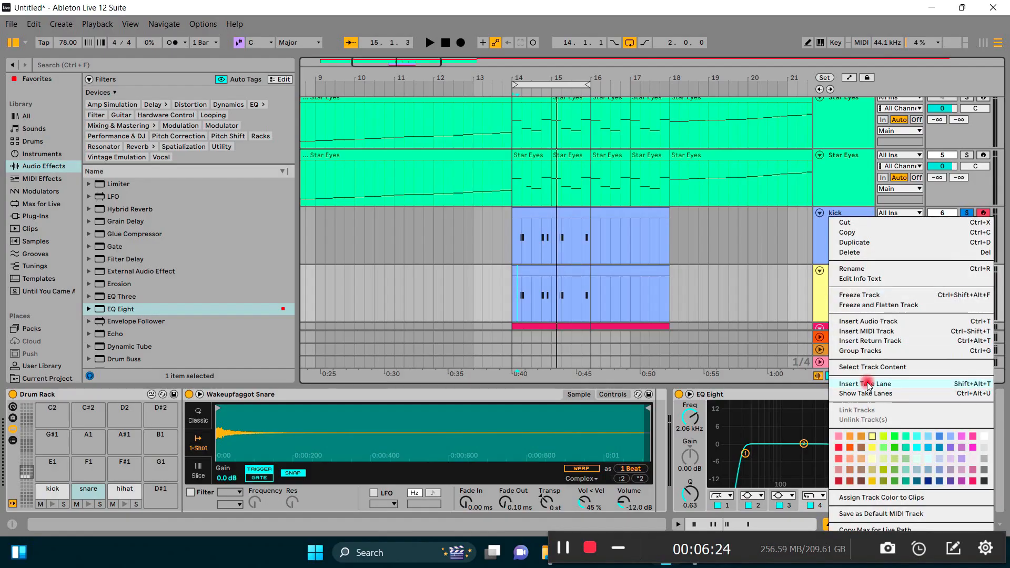
left_click(846, 499)
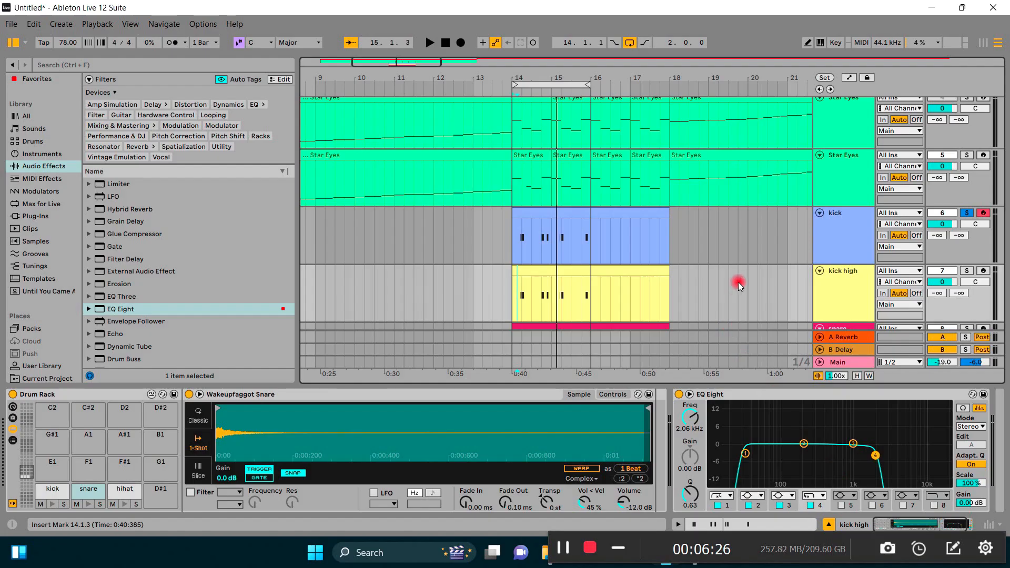
Shorten the kick and kick high clips to two bars so that both end at bar 16.
left_click_drag(667, 214, 590, 224)
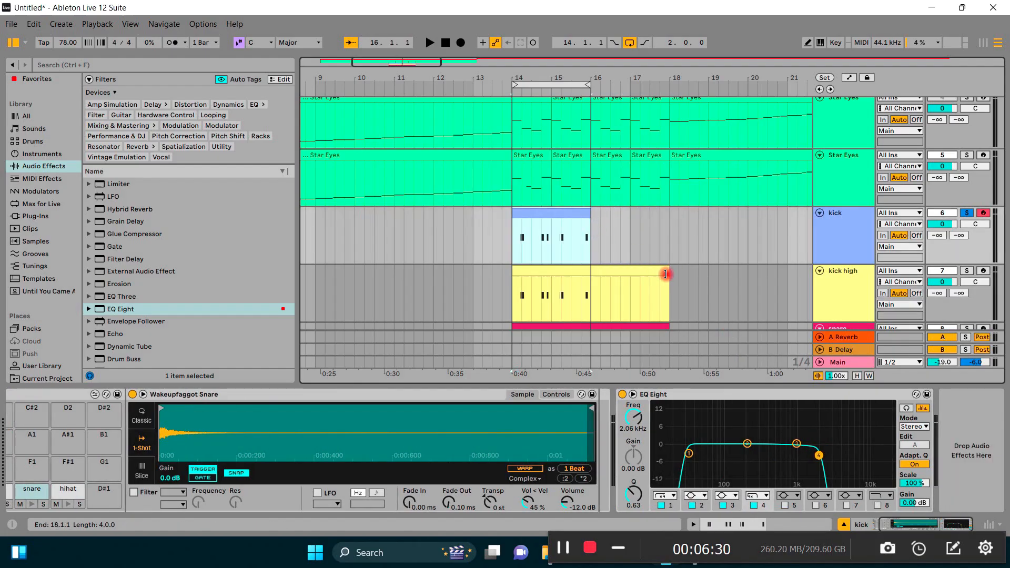
left_click_drag(668, 274, 590, 281)
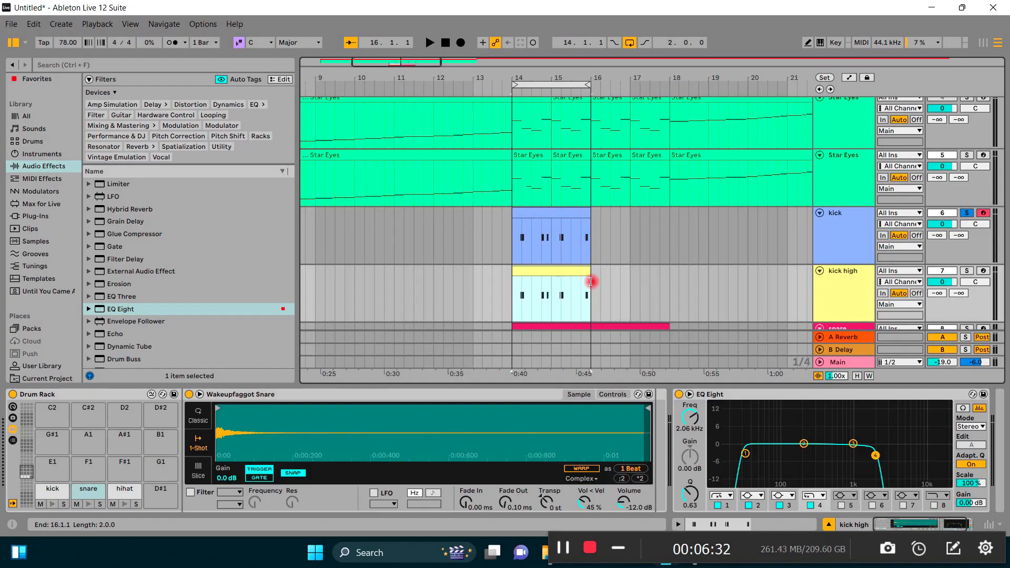
Shorten the snare clip to two bars so that it ends at bar 16.
scroll(604, 266, "down", 2)
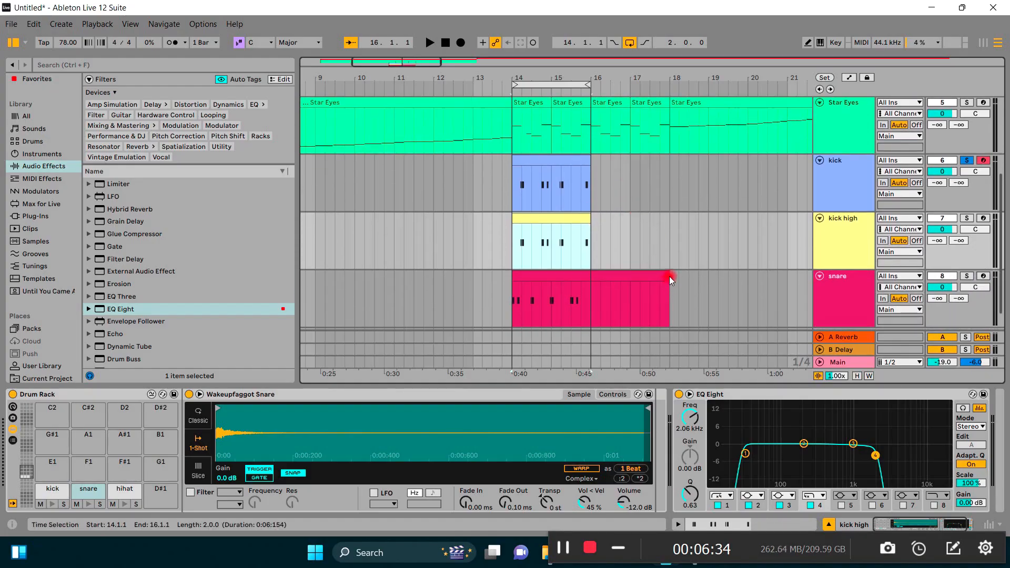
left_click_drag(667, 276, 591, 280)
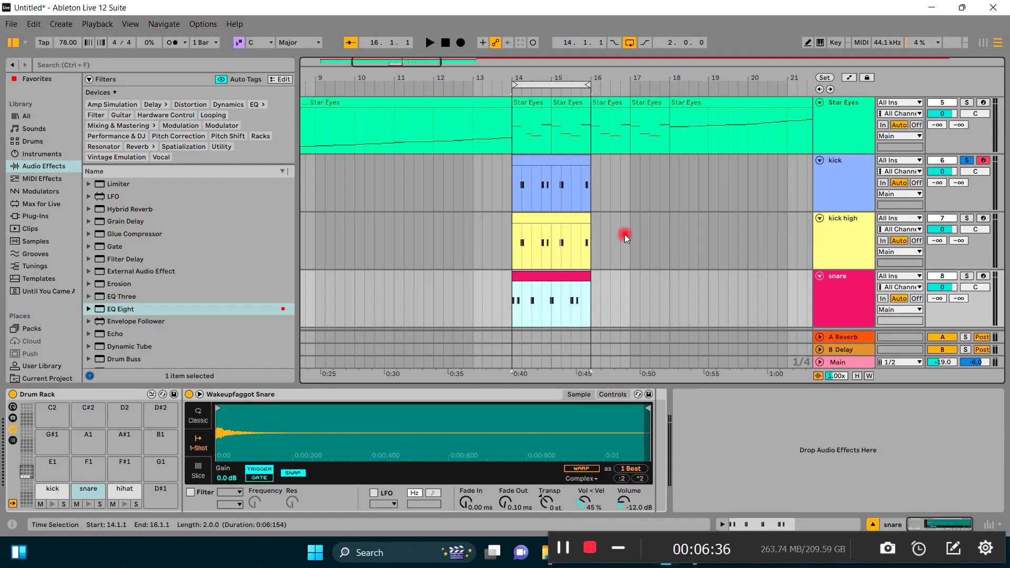
scroll(626, 231, "down", 1)
scroll(629, 221, "up", 1)
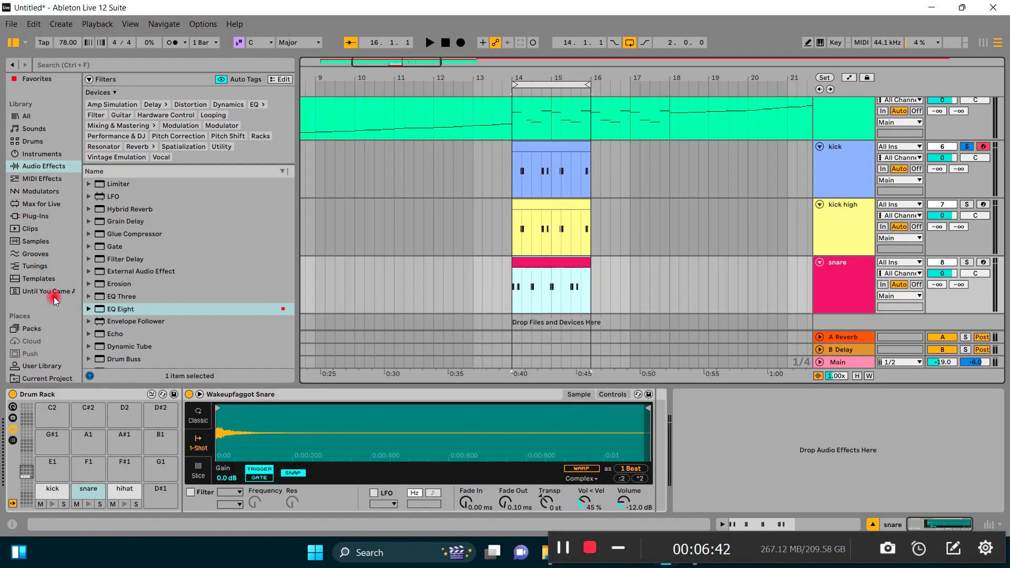
Open the LAYBACK_DRUM_SAMPLES folder inside MY SAMPLES, LAYBACK SAMPLES, wavs.
scroll(50, 311, "down", 1)
left_click(23, 367)
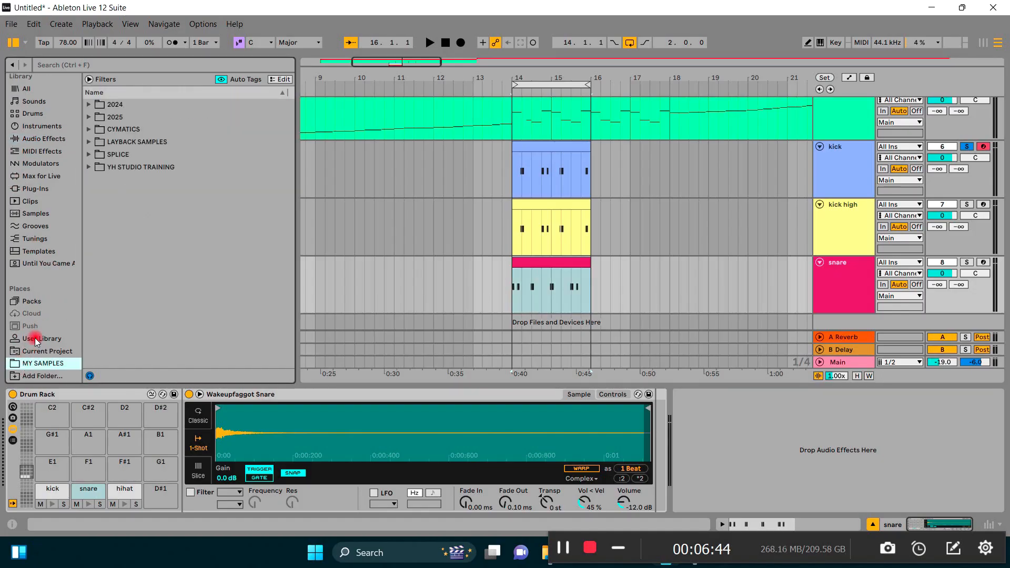
left_click(88, 142)
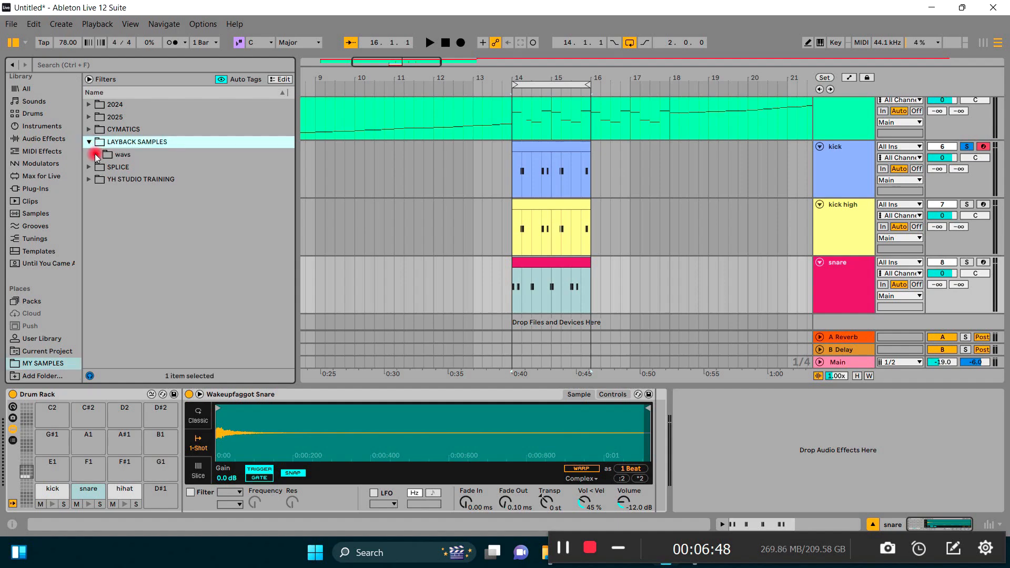
left_click(96, 155)
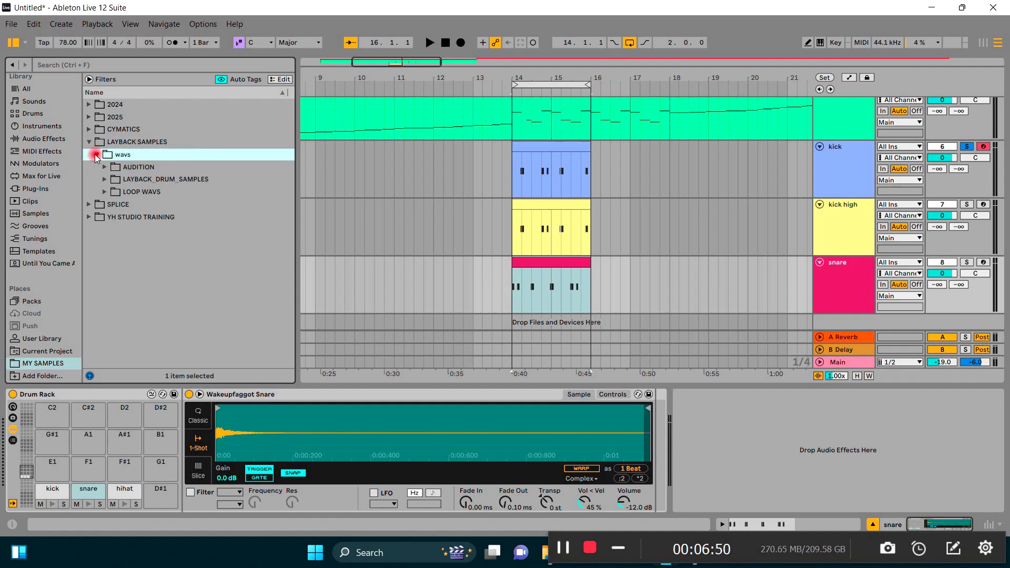
left_click(106, 180)
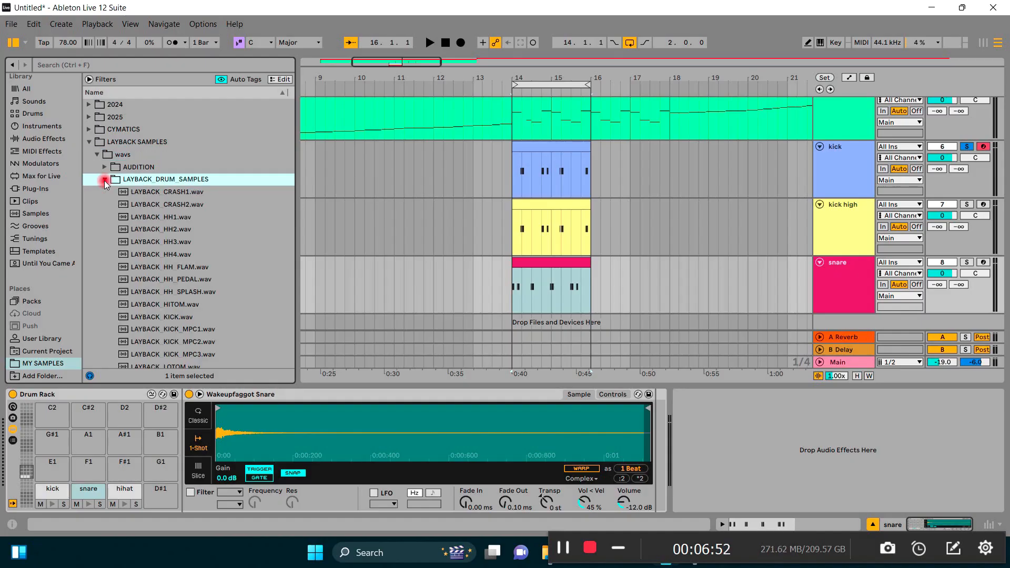
Audition the LAYBACK crash and hi-hat samples and compare LAYBACK_KICK with the MPC1, MPC2 and MPC3 kicks.
left_click(177, 204)
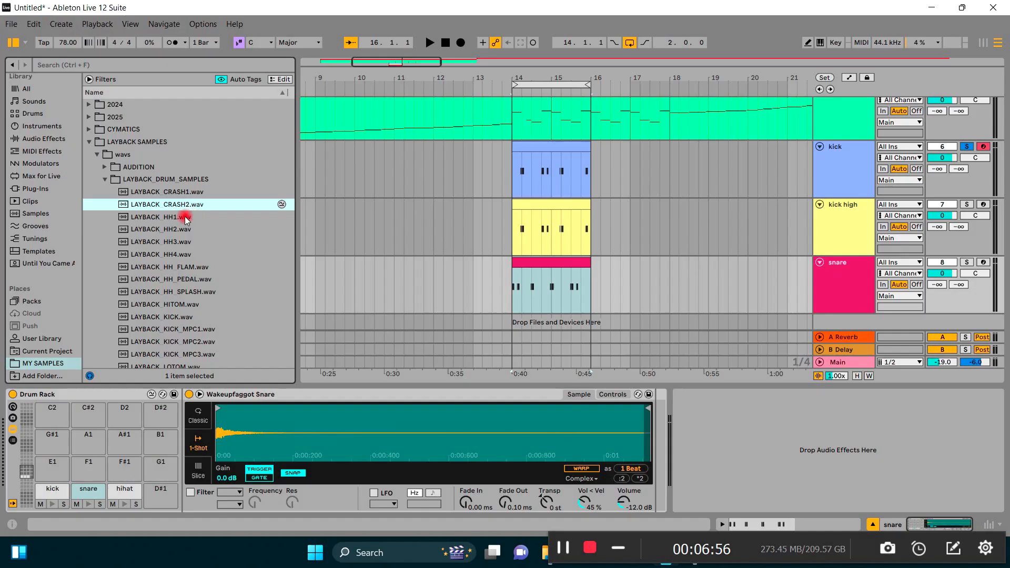
left_click(181, 218)
scroll(187, 246, "down", 3)
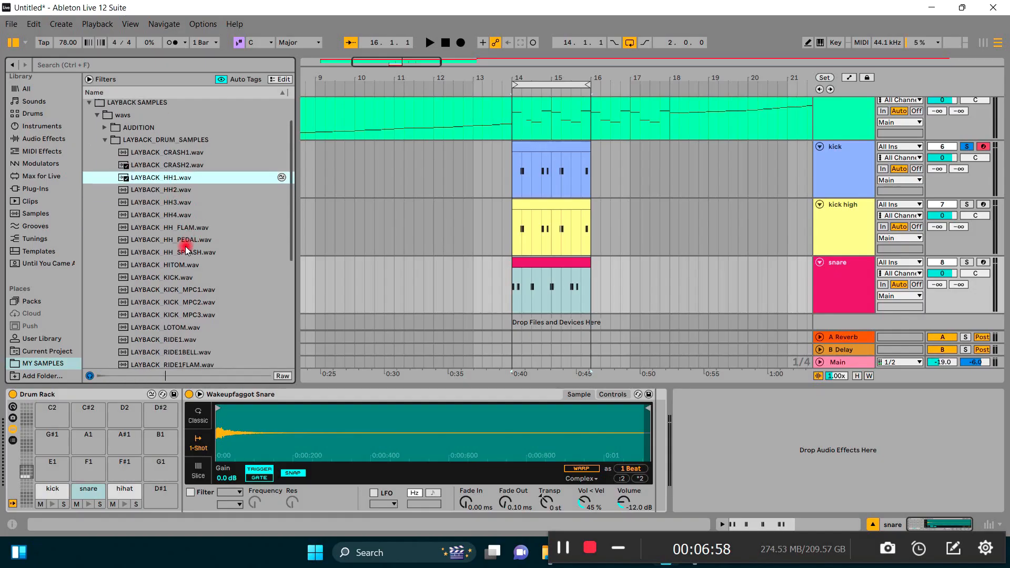
left_click(170, 290)
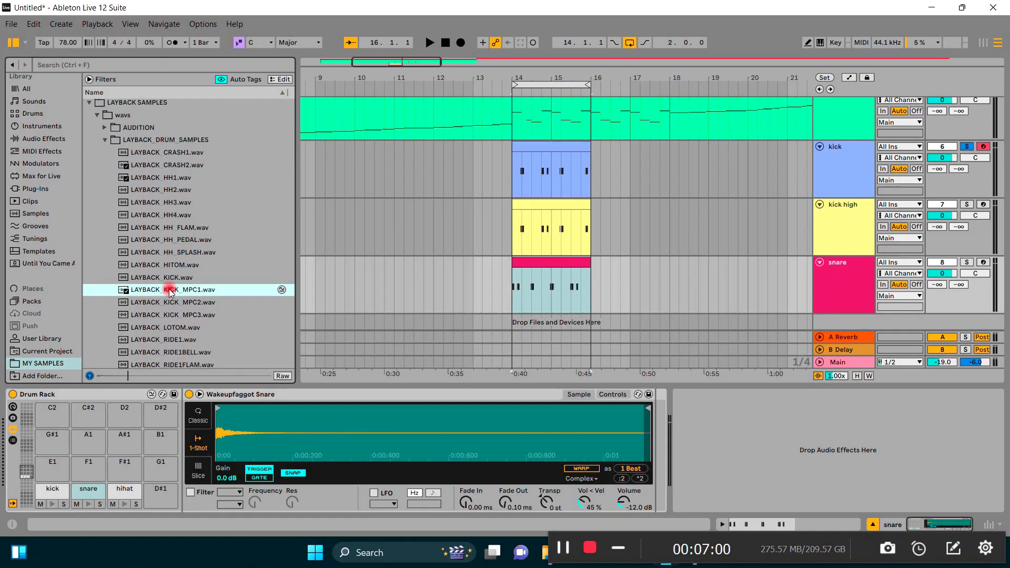
left_click(172, 279)
left_click(168, 291)
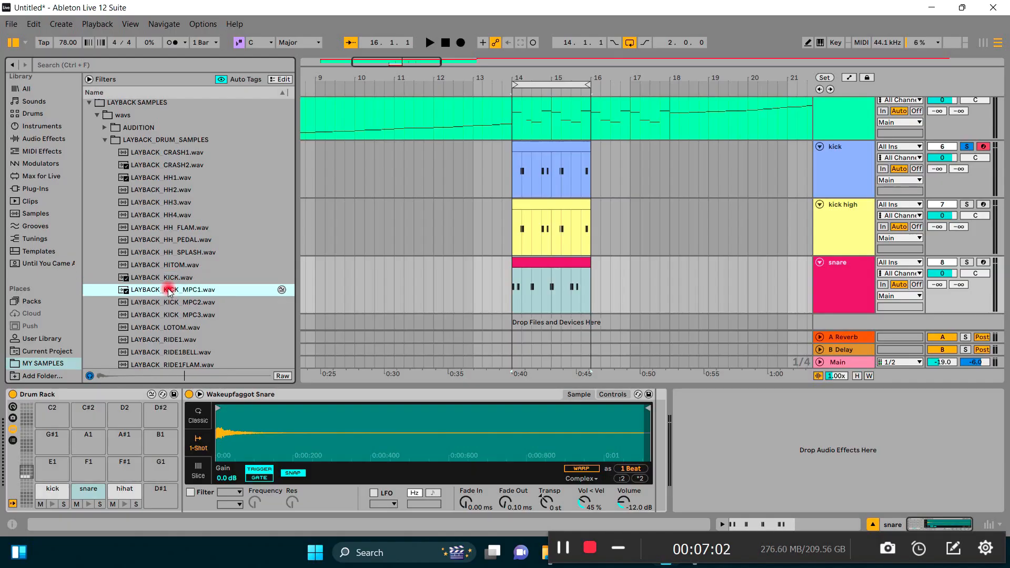
left_click(170, 303)
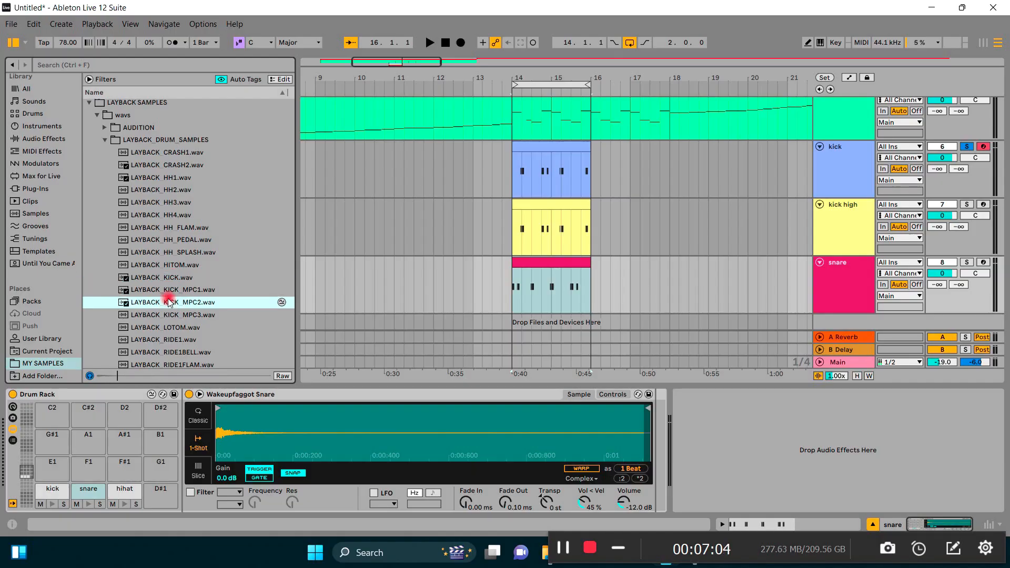
left_click(174, 291)
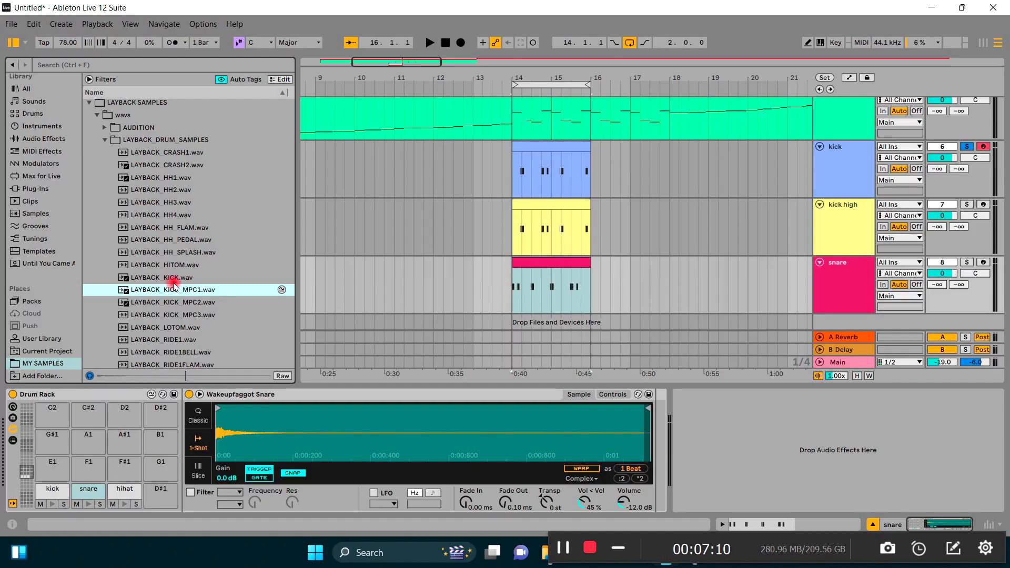
scroll(173, 284, "down", 2)
left_click(181, 275)
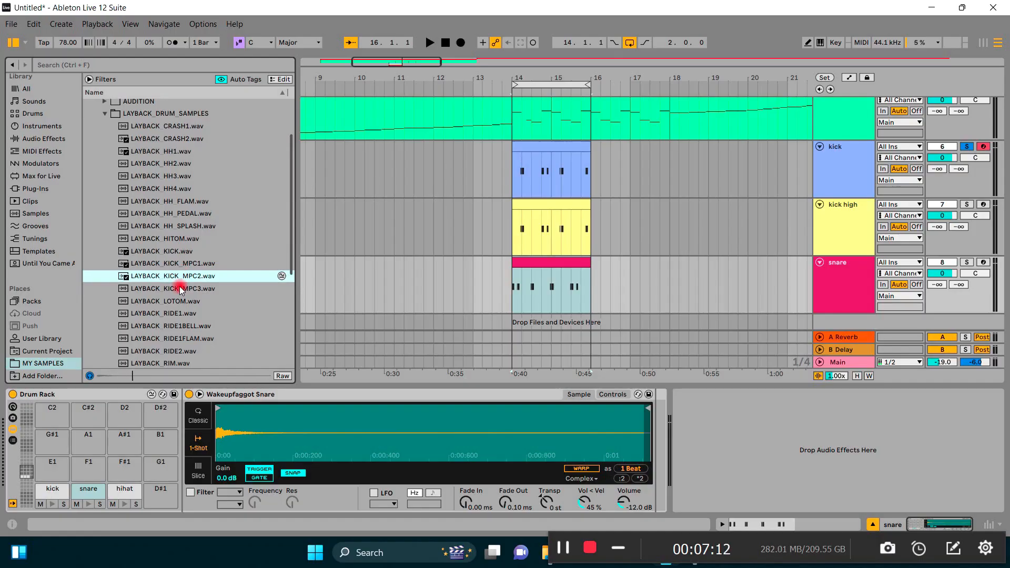
left_click(180, 289)
Replace the kick pad's sample in the snare track's Drum Rack with LAYBACK_KICK_MPC2.wav.
left_click(186, 277)
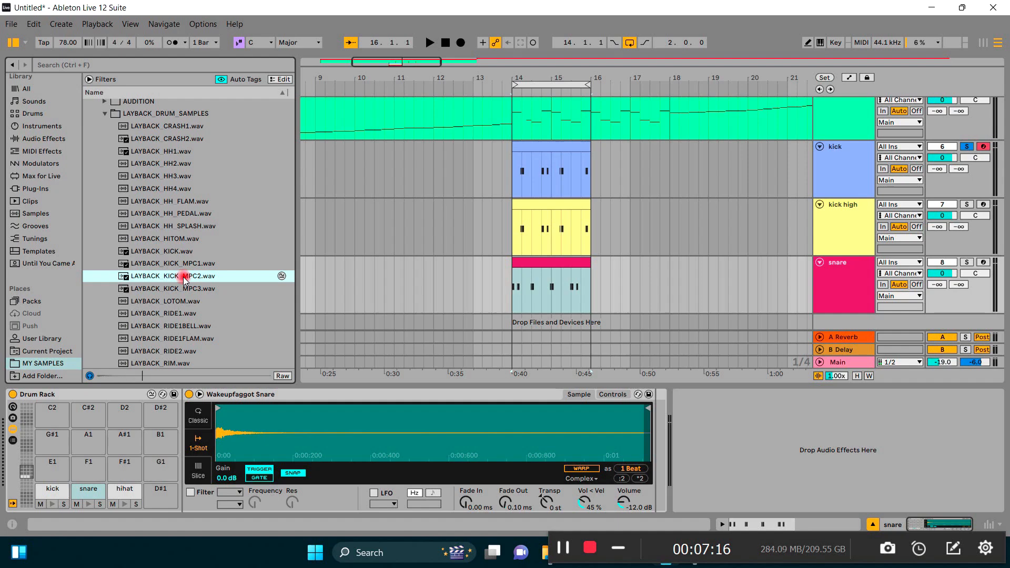
left_click_drag(2, 487, 47, 490)
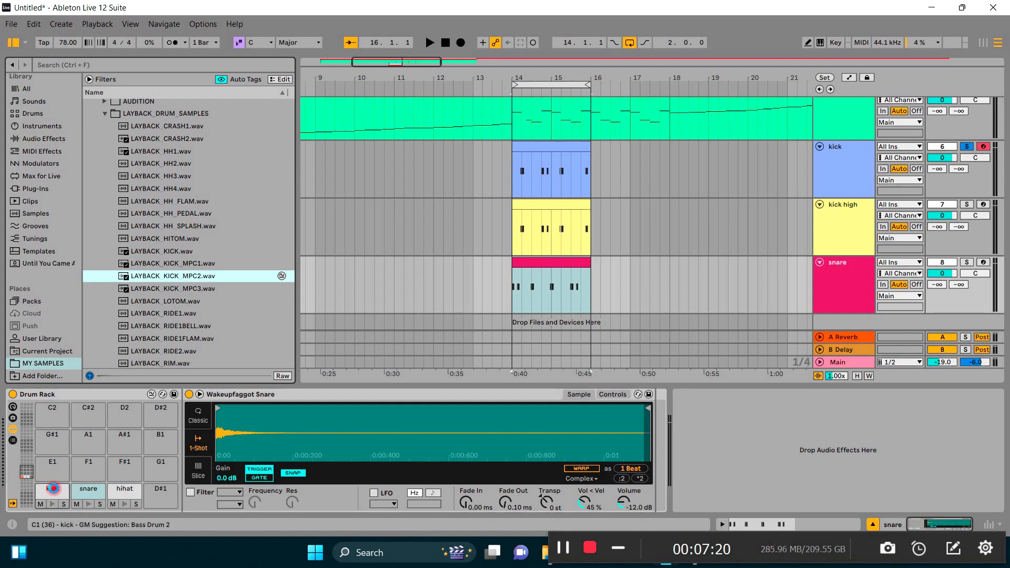
left_click_drag(53, 489, 55, 490)
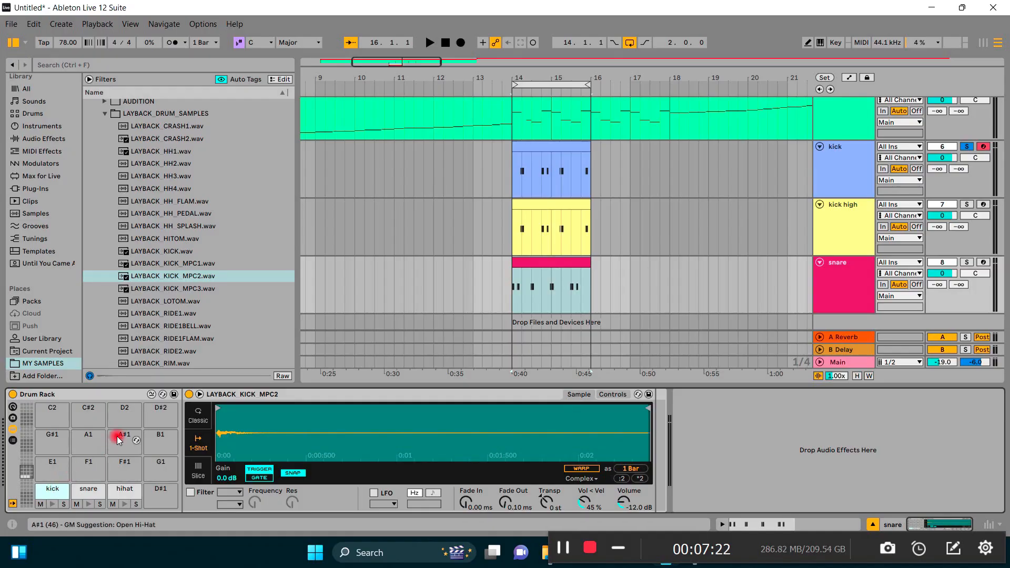
Add EQ Eight from the Favorites collection after the snare track's Drum Rack.
scroll(36, 116, "up", 2)
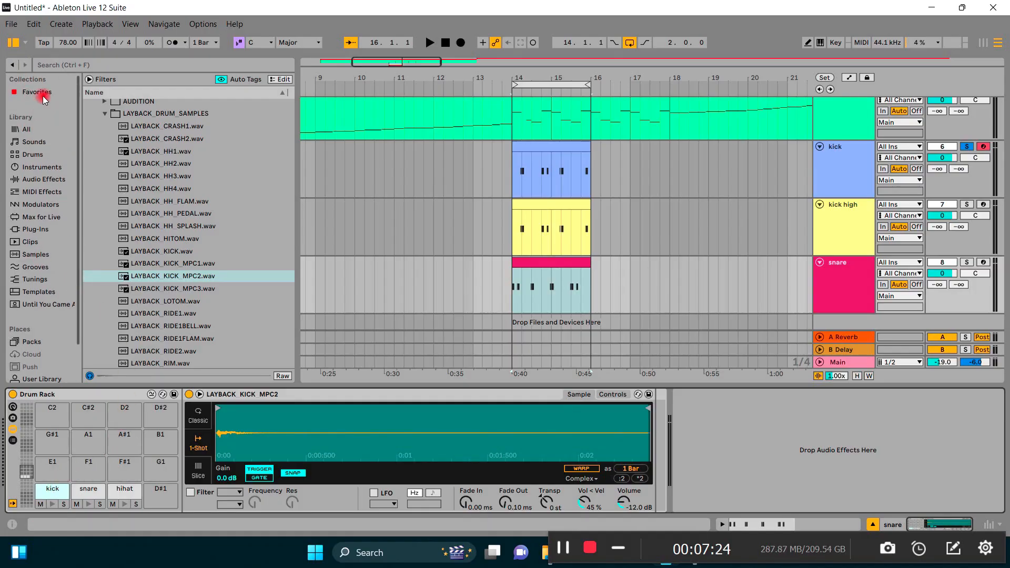
left_click(43, 90)
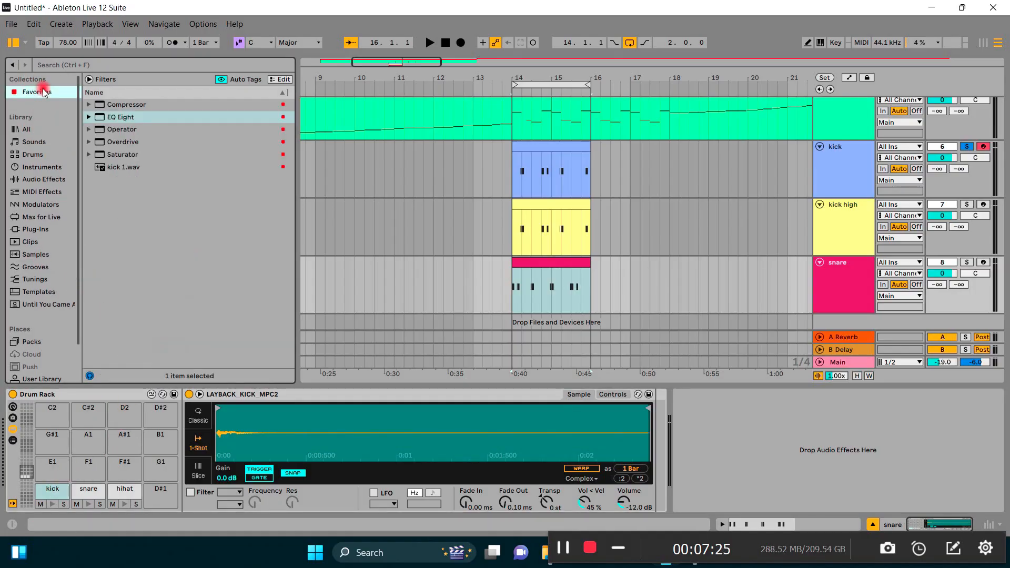
left_click(125, 119)
left_click_drag(758, 490, 758, 489)
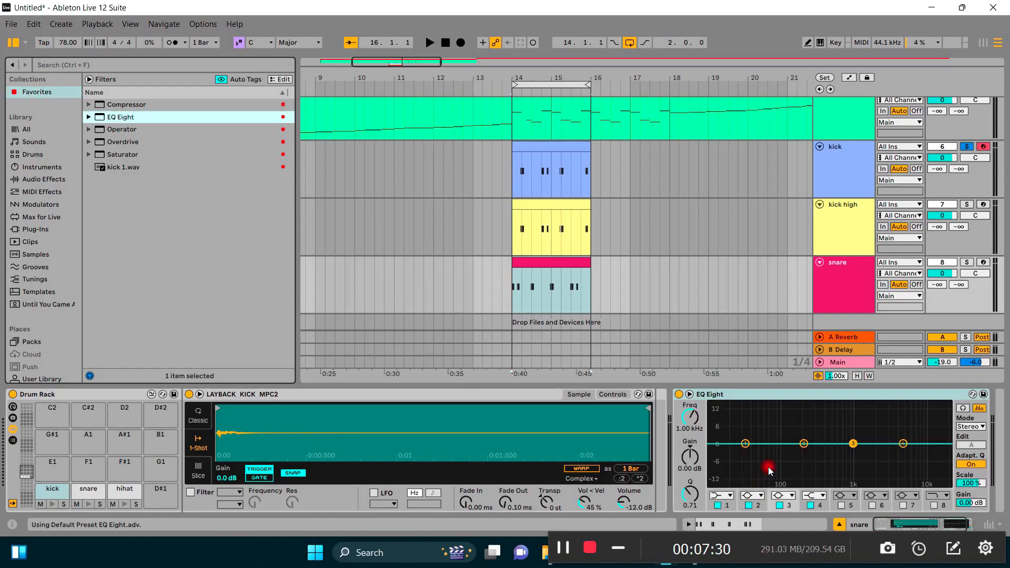
Solo the kick high track and play the loop to check its sound and EQ Eight spectrum.
left_click(966, 204)
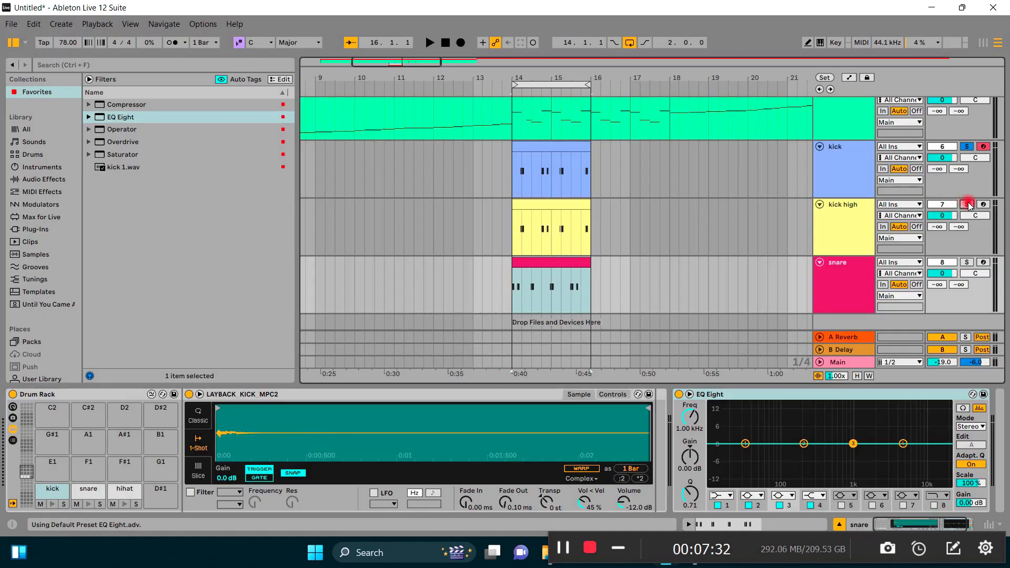
key("space")
key("space")
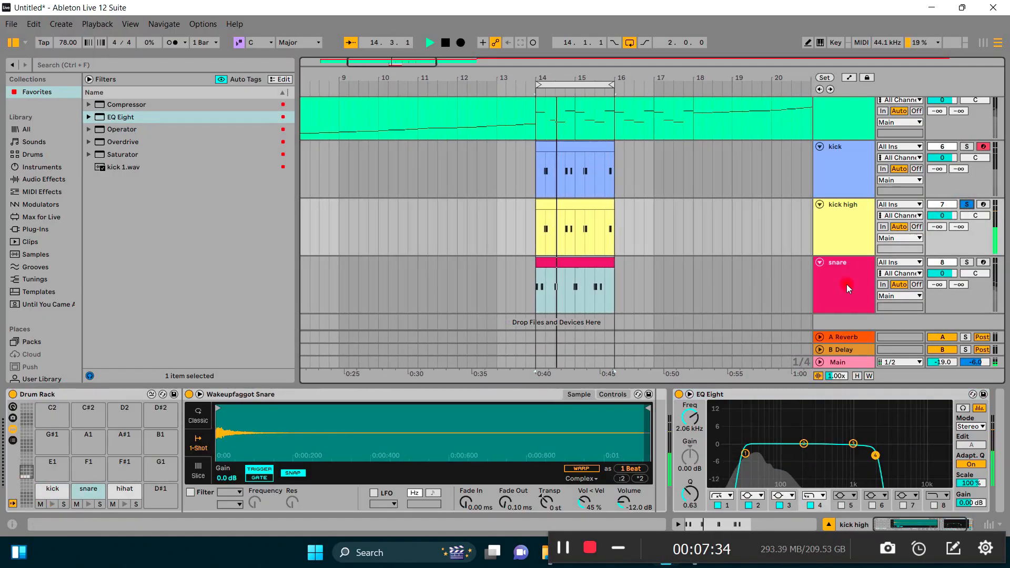
left_click(857, 228)
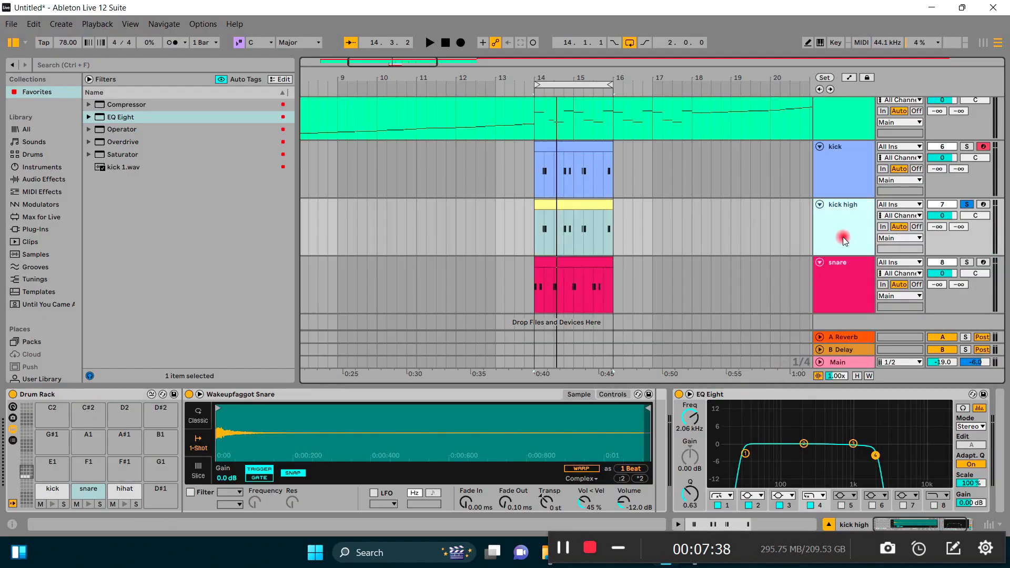
left_click(429, 42)
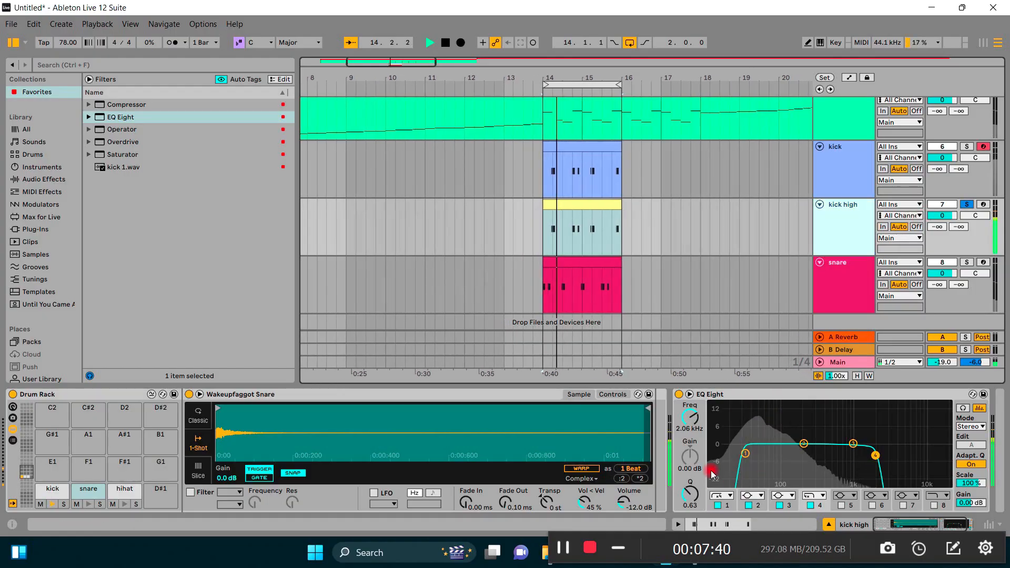
left_click(721, 493)
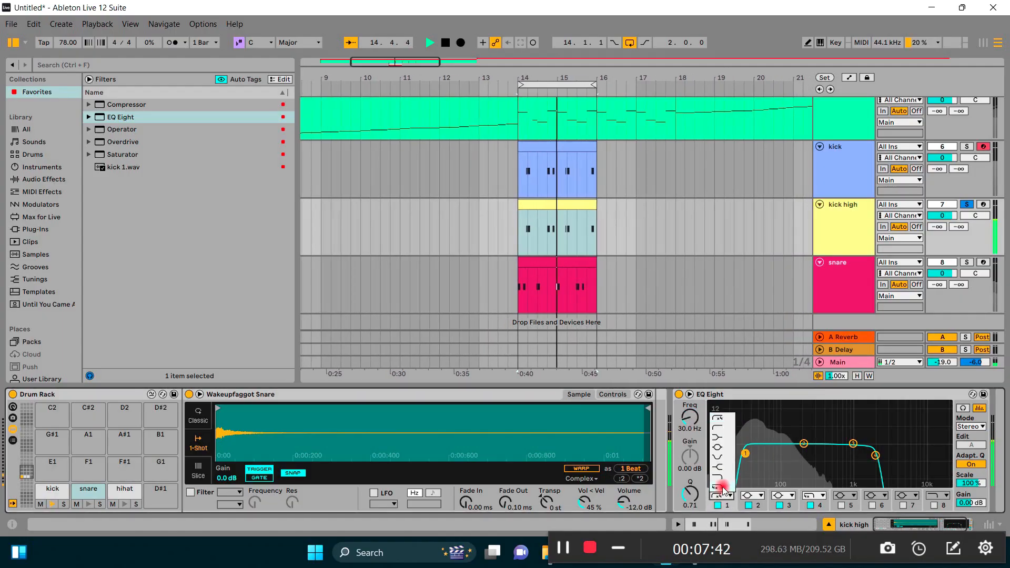
left_click(766, 409)
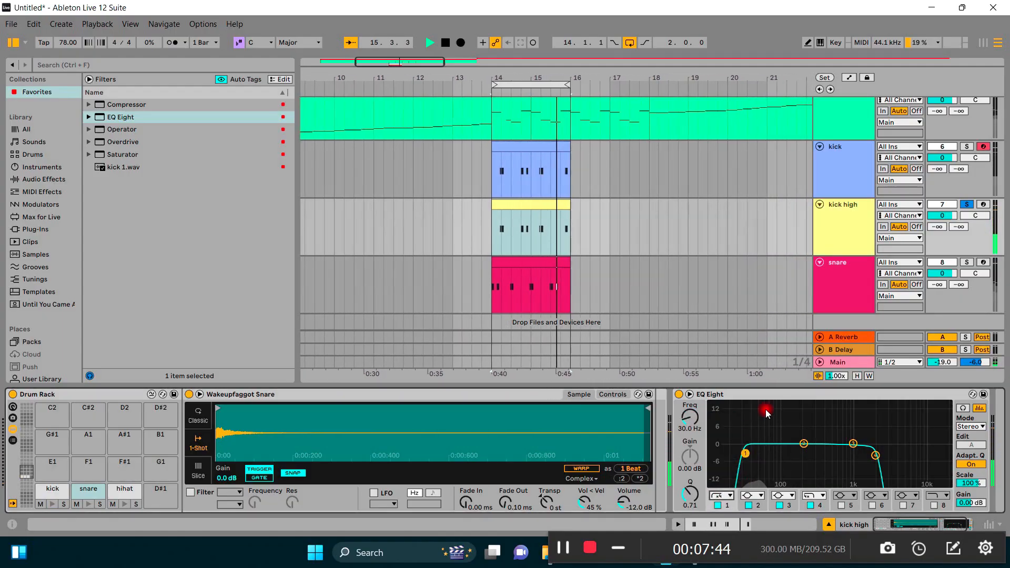
left_click(41, 504)
key("space")
left_click(429, 365)
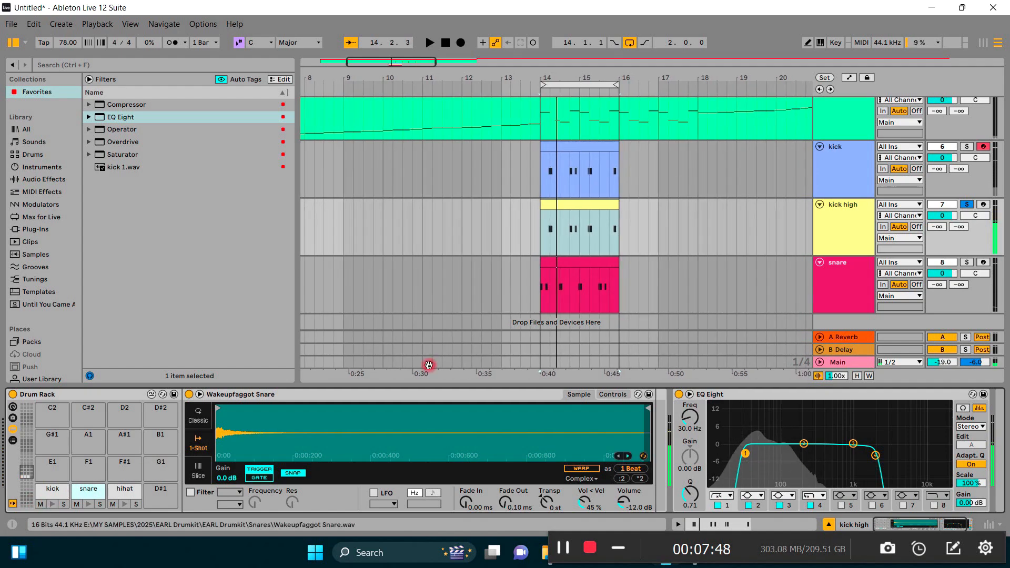
Select the kick track, solo it and play the loop through its EQ Eight.
left_click(834, 227)
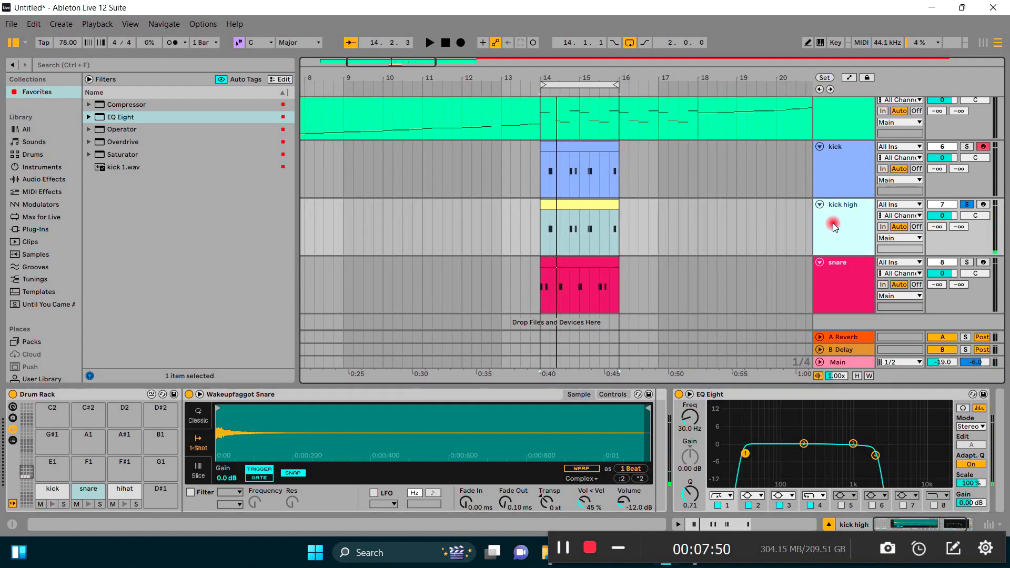
left_click(848, 176)
left_click(727, 440)
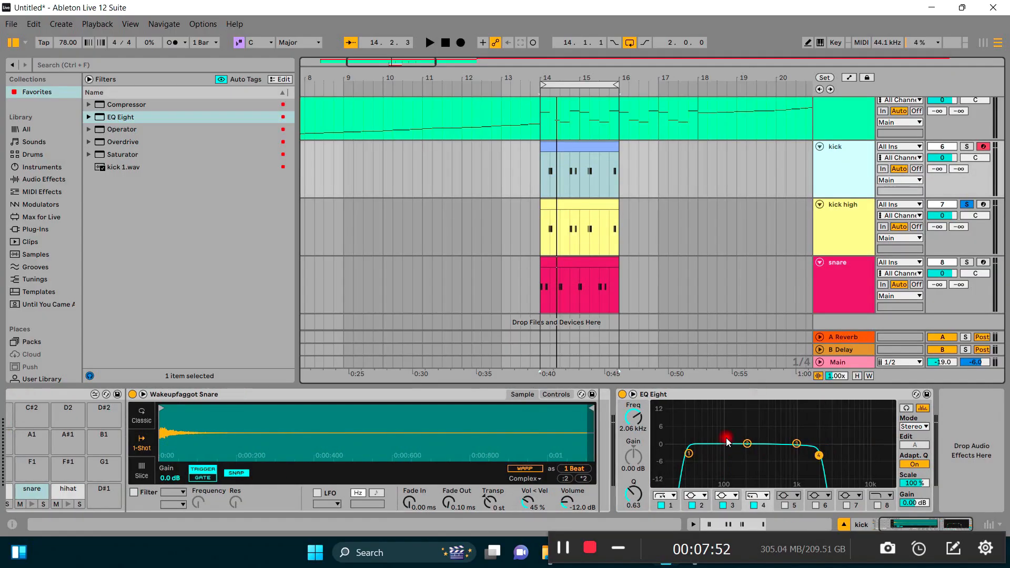
left_click(30, 505)
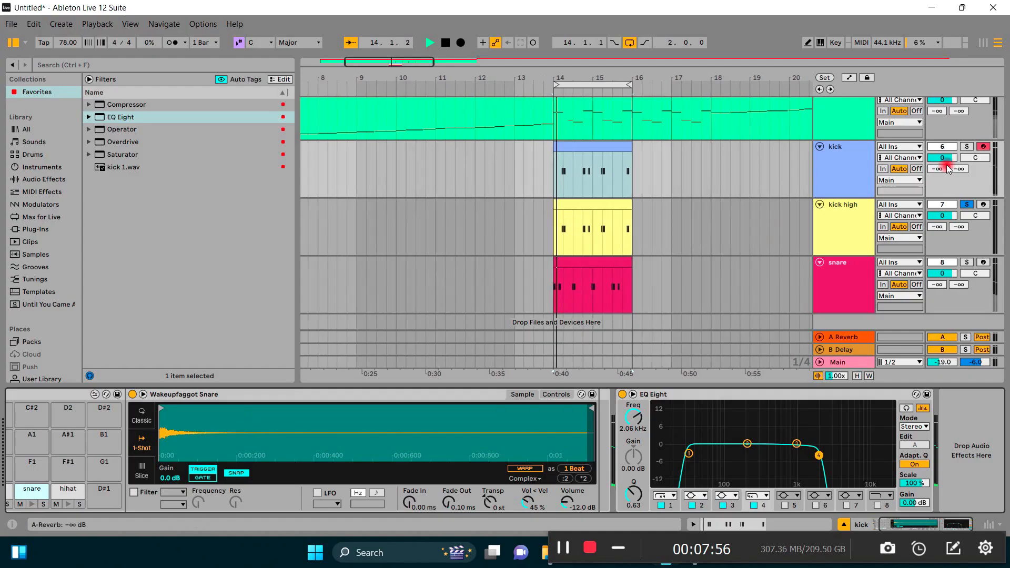
left_click(223, 506)
Preview the snare pad repeatedly in the kick track's Drum Rack.
left_click(24, 505)
left_click(28, 505)
left_click(29, 506)
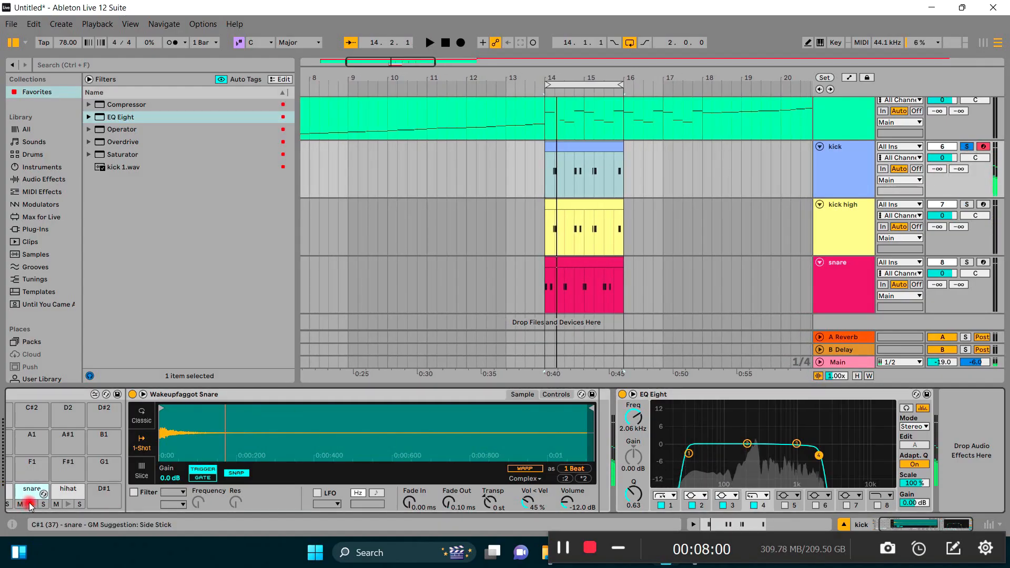
left_click(30, 506)
left_click(29, 506)
left_click(30, 505)
Undo the EQ Eight insertion and the kick sample replacement on the snare track, and select the kick high track.
left_click(596, 322)
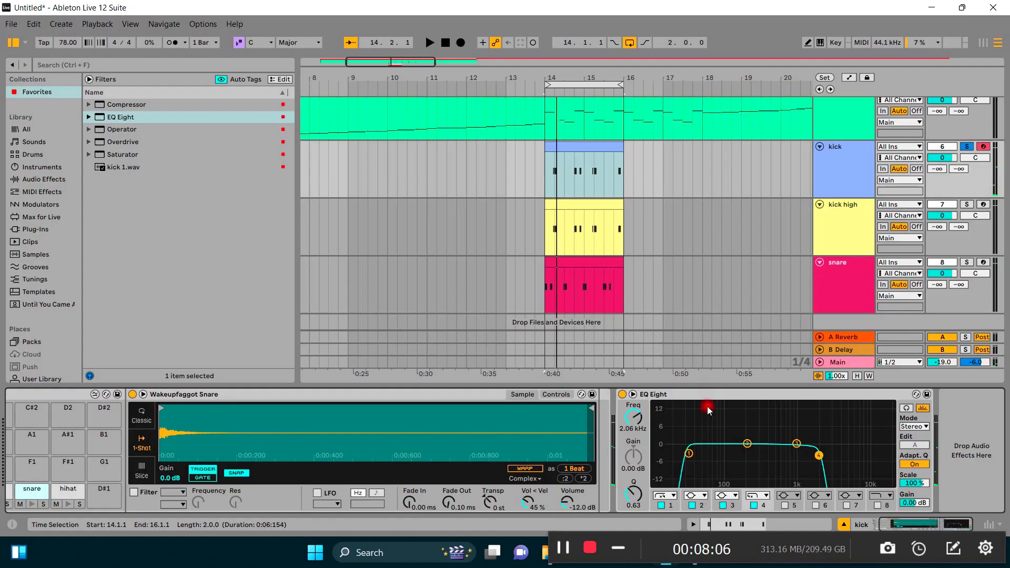
key("Up")
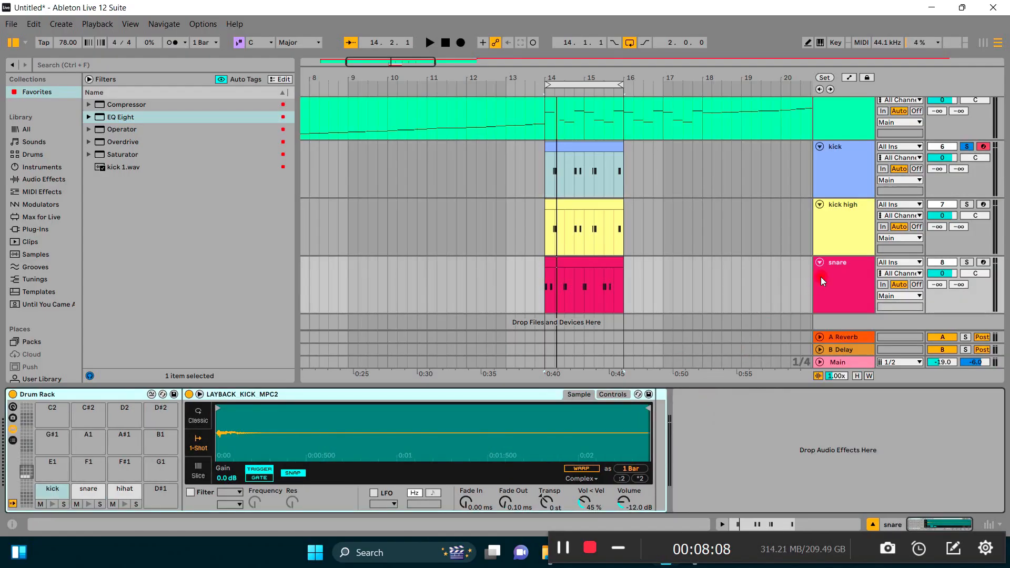
left_click(837, 239)
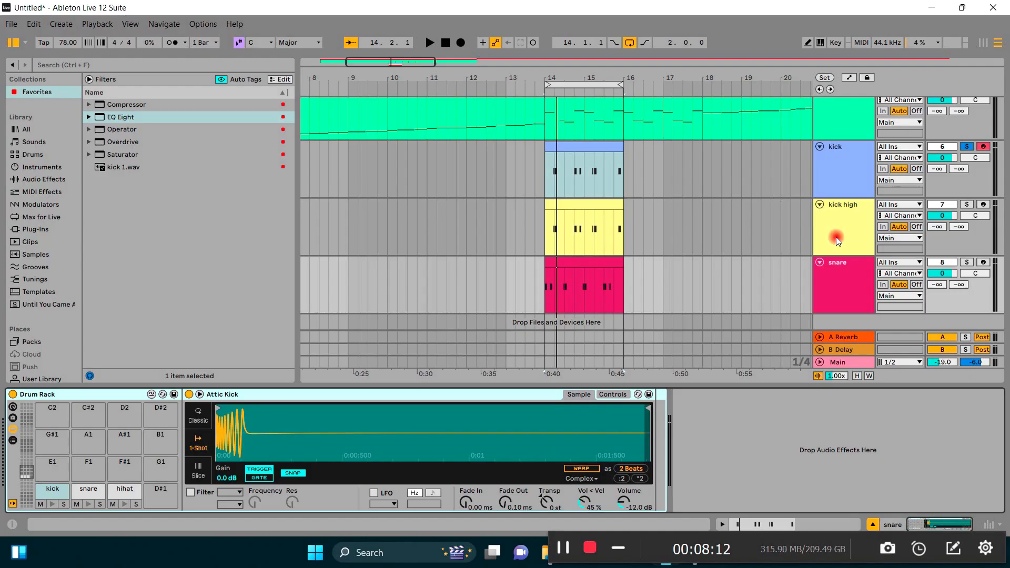
left_click(860, 231)
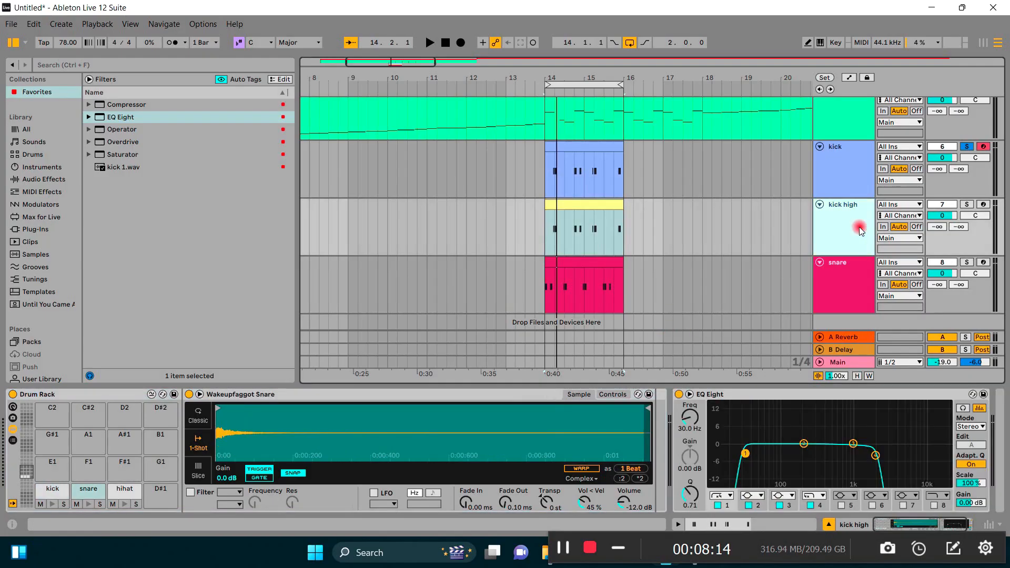
Play the loop with the kick track soloed, switch the solo to the kick high track, and select kick high.
key("space")
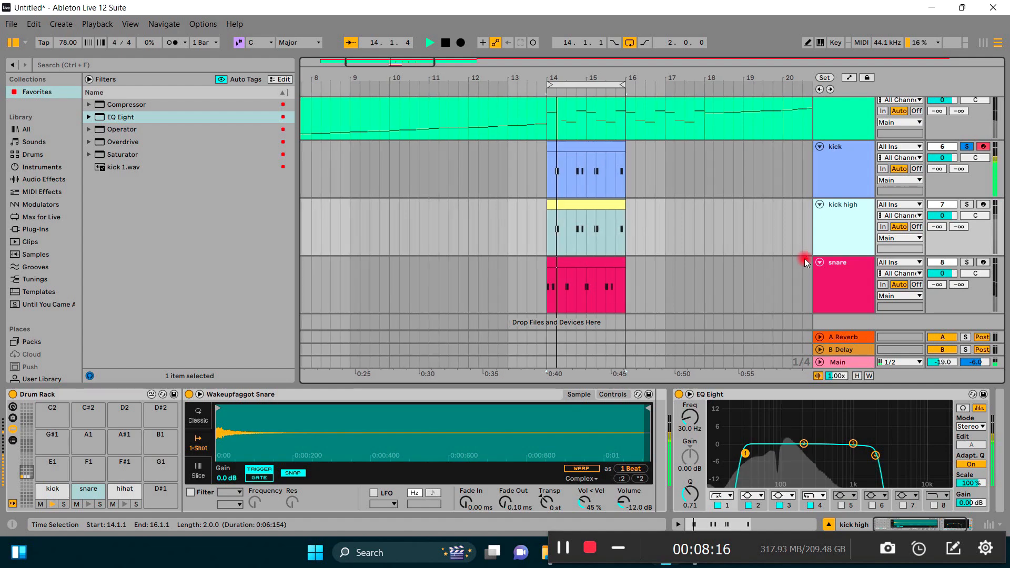
left_click(968, 205)
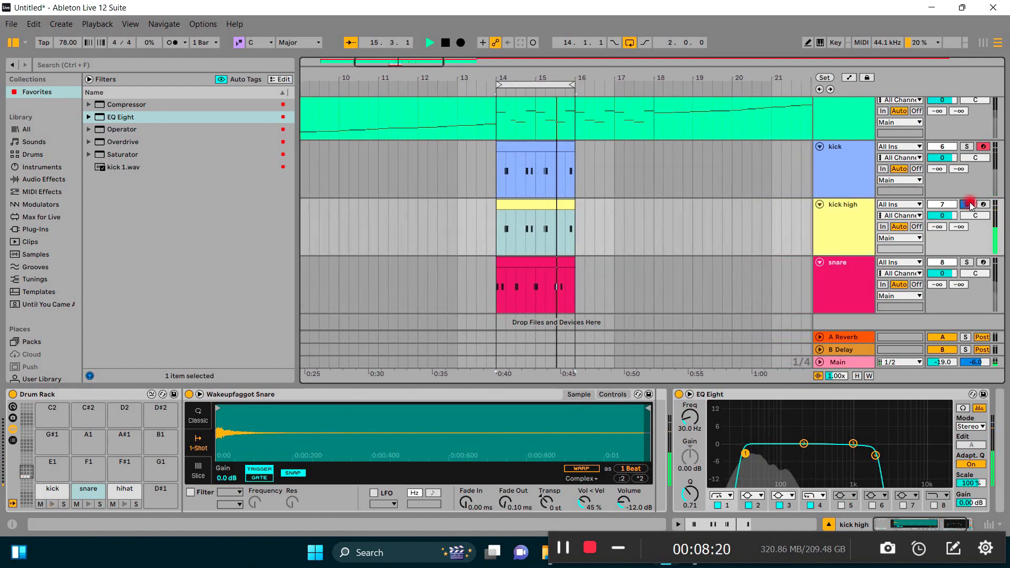
key("space")
left_click(829, 225)
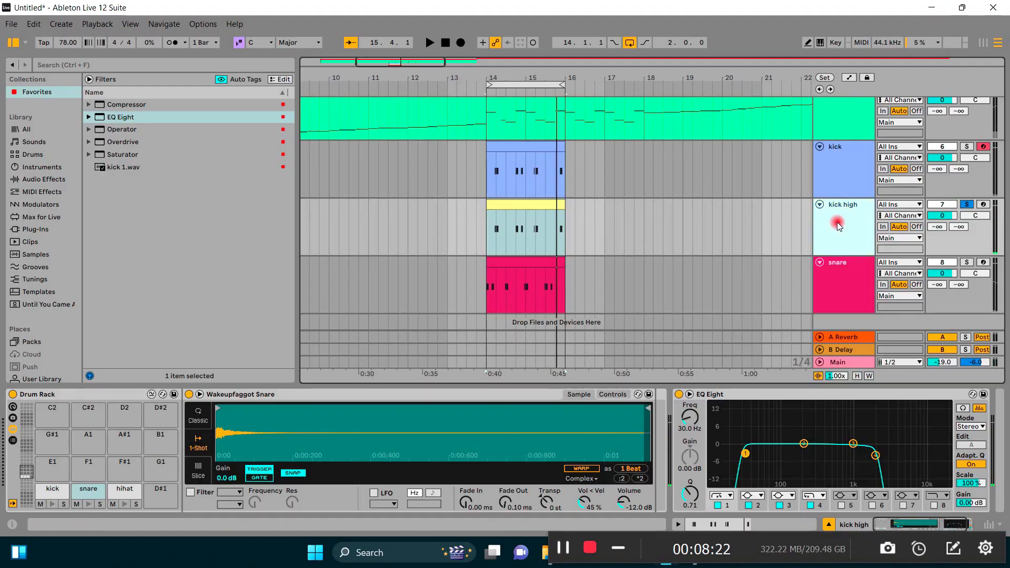
Preview the kick pad and repeatedly preview the snare pad in the kick high track's Drum Rack.
left_click(53, 504)
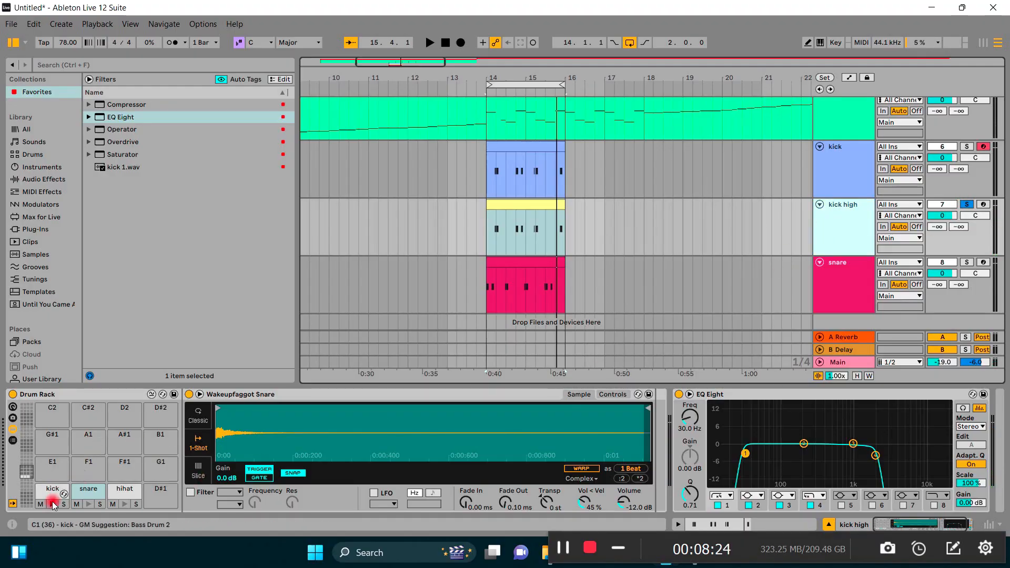
left_click(88, 504)
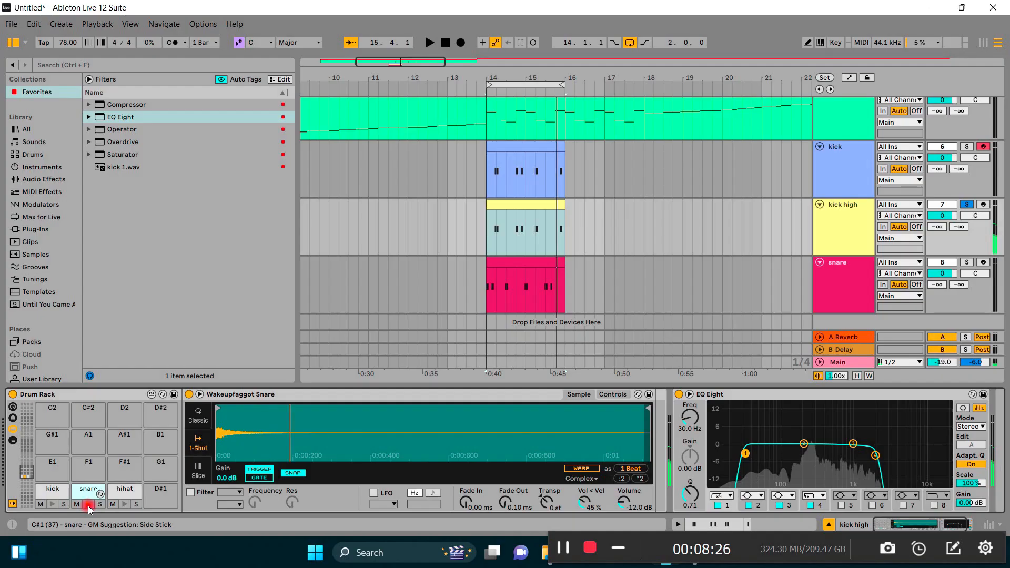
left_click(89, 504)
left_click(88, 504)
left_click(88, 504)
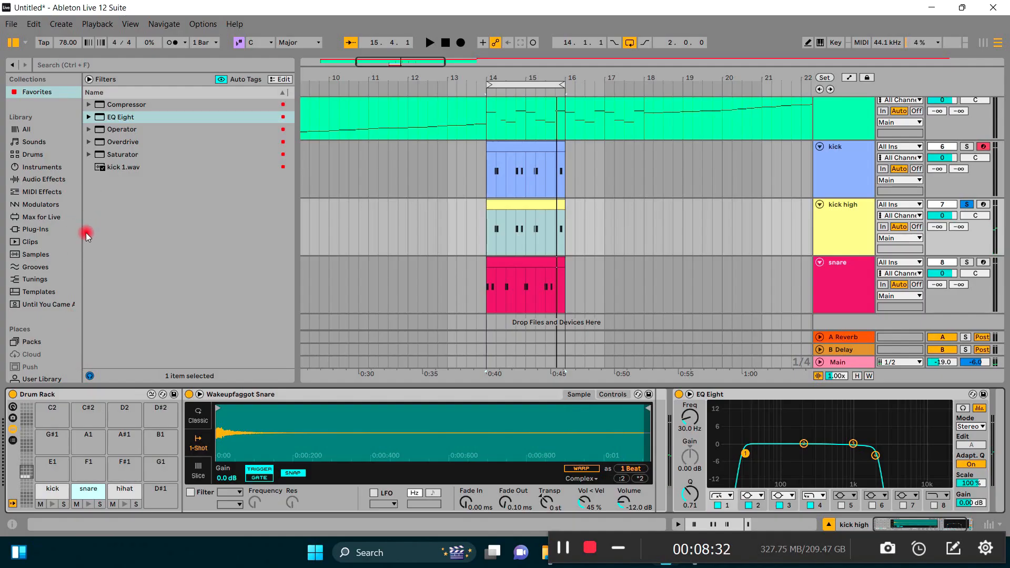
Audition the LAYBACK kick MPC2 and MPC3, low tom, RIDE1 and RIDE1BELL samples in the MY SAMPLES folder.
scroll(45, 326, "down", 3)
left_click(44, 363)
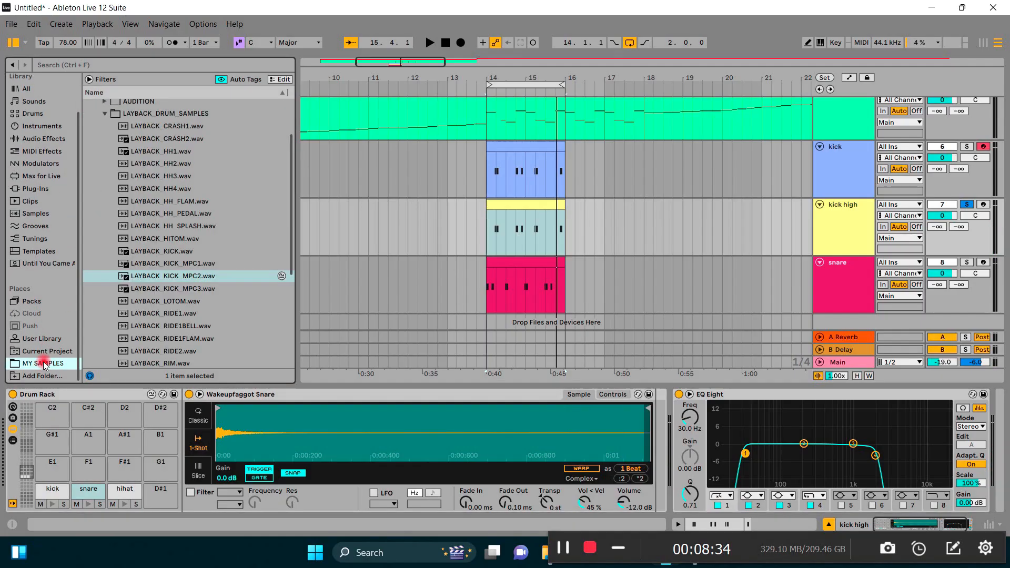
left_click(180, 276)
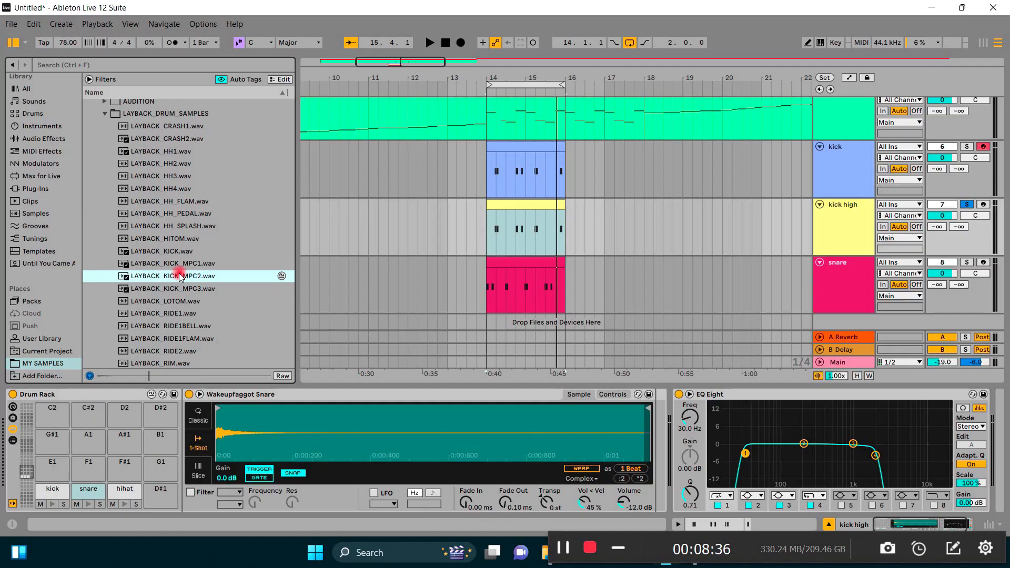
left_click(168, 288)
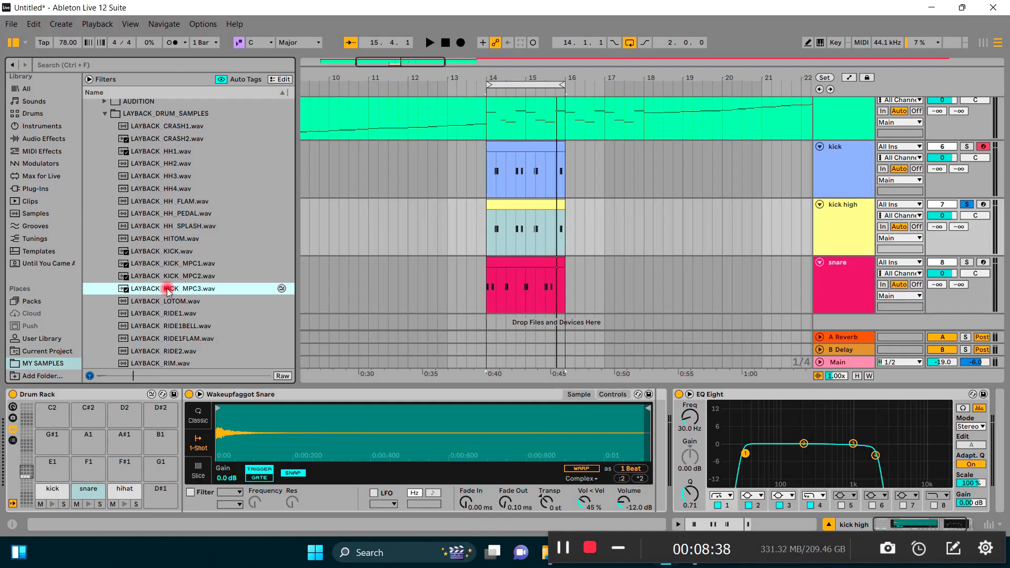
left_click(172, 301)
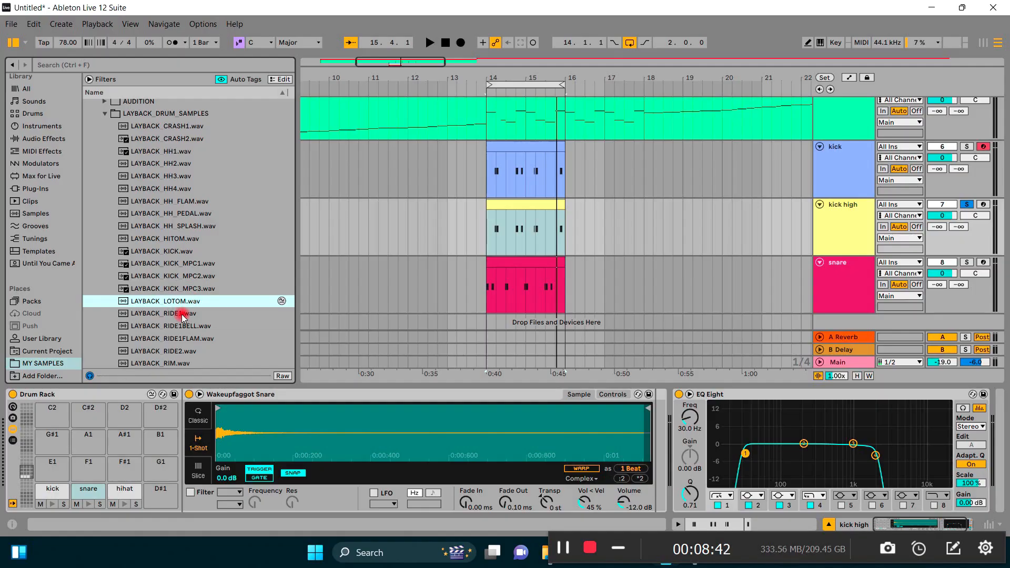
scroll(192, 309, "down", 2)
left_click(187, 262)
left_click(188, 274)
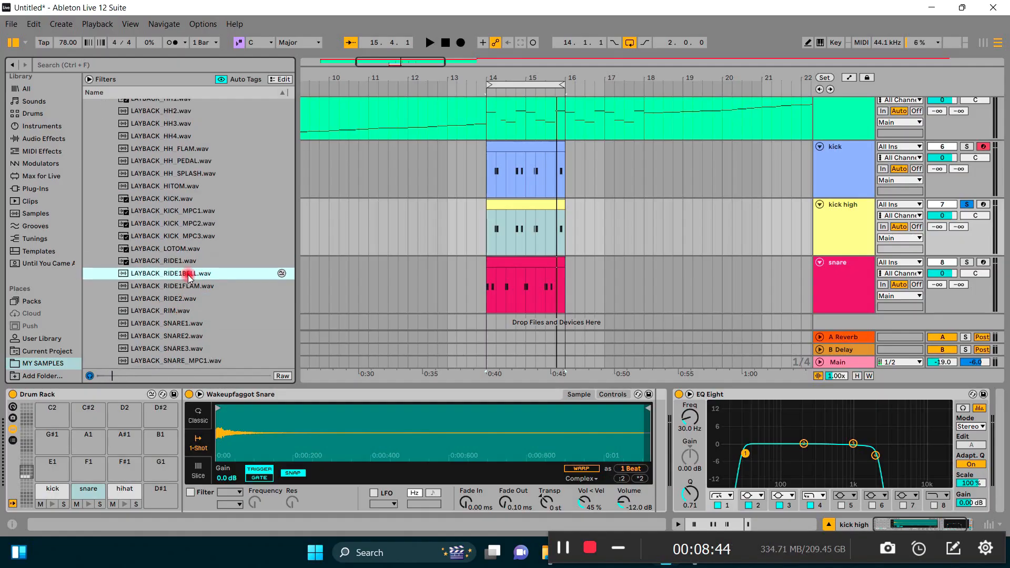
Replace the sample on the kick high track's kick pad with LAYBACK_KICK_MPC3.wav.
scroll(184, 295, "down", 5)
scroll(188, 258, "up", 3)
scroll(187, 256, "up", 1)
left_click(190, 204)
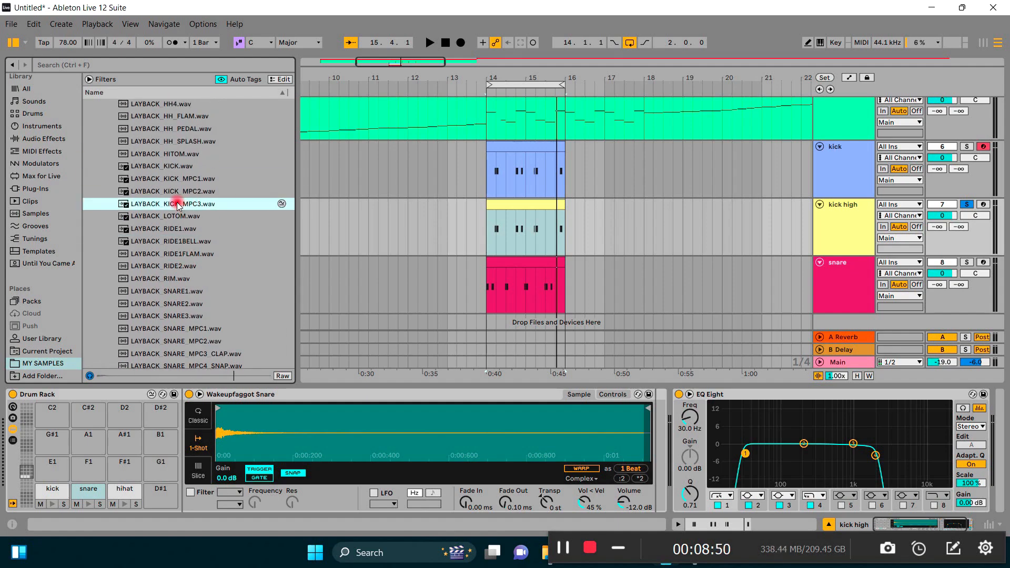
left_click_drag(178, 206, 50, 489)
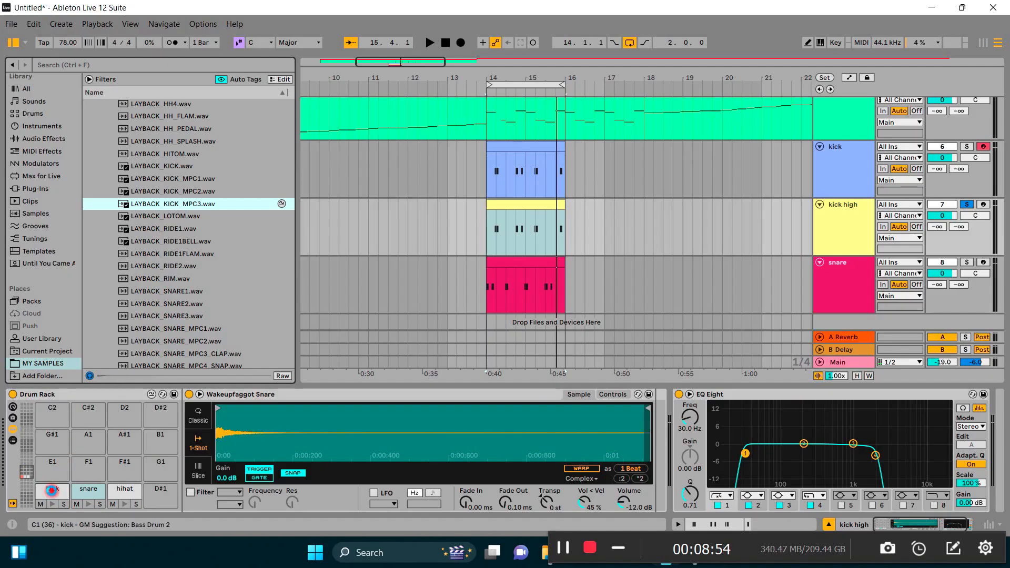
left_click_drag(73, 468, 53, 489)
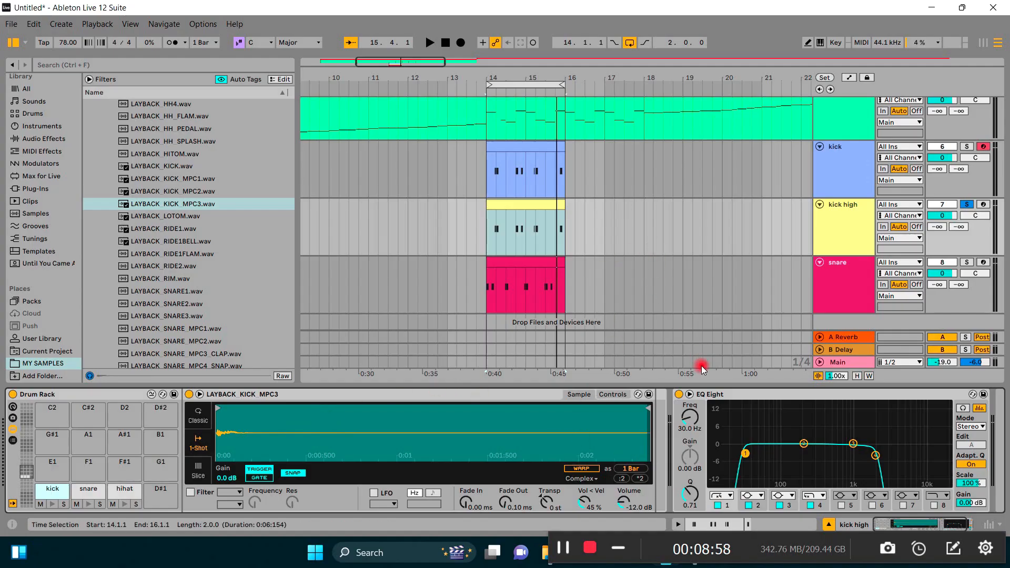
Play the loop and raise the kick high EQ Eight's band 1 low cut to 95.8 Hz.
key("space")
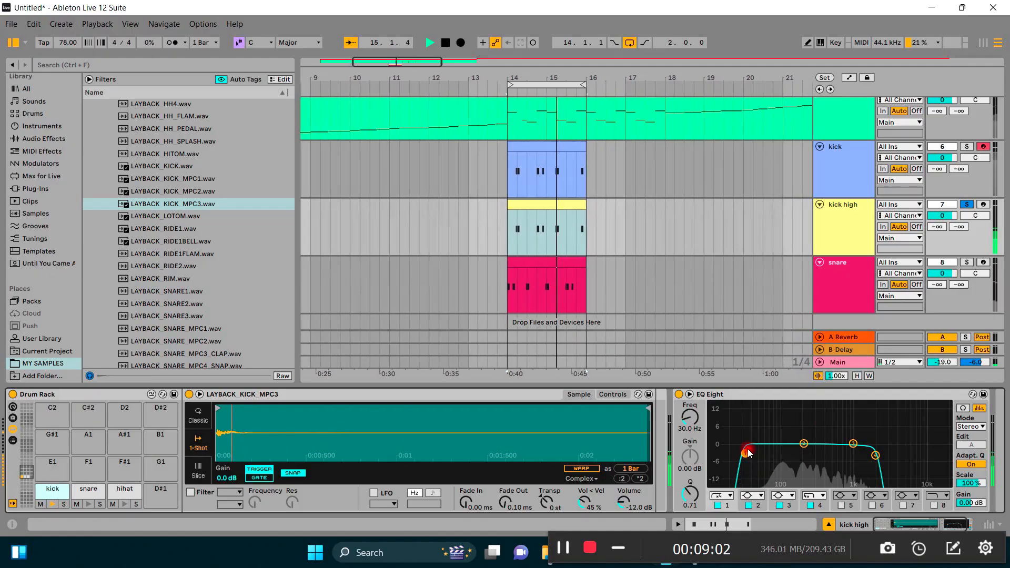
left_click_drag(741, 458, 781, 457)
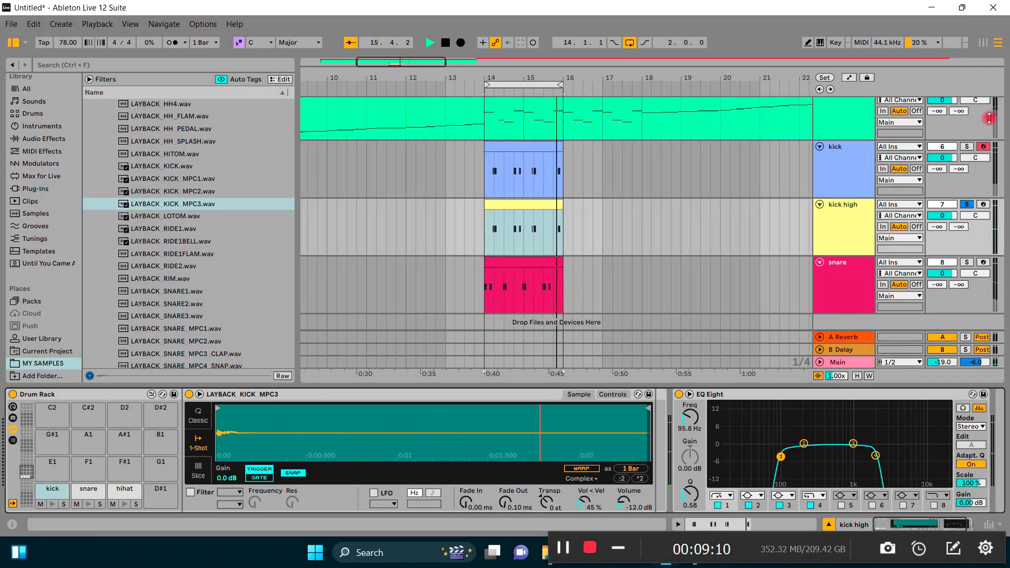
Set the Main track volume to -15.0 dB in the mixer and return to the arrangement.
key("Tab")
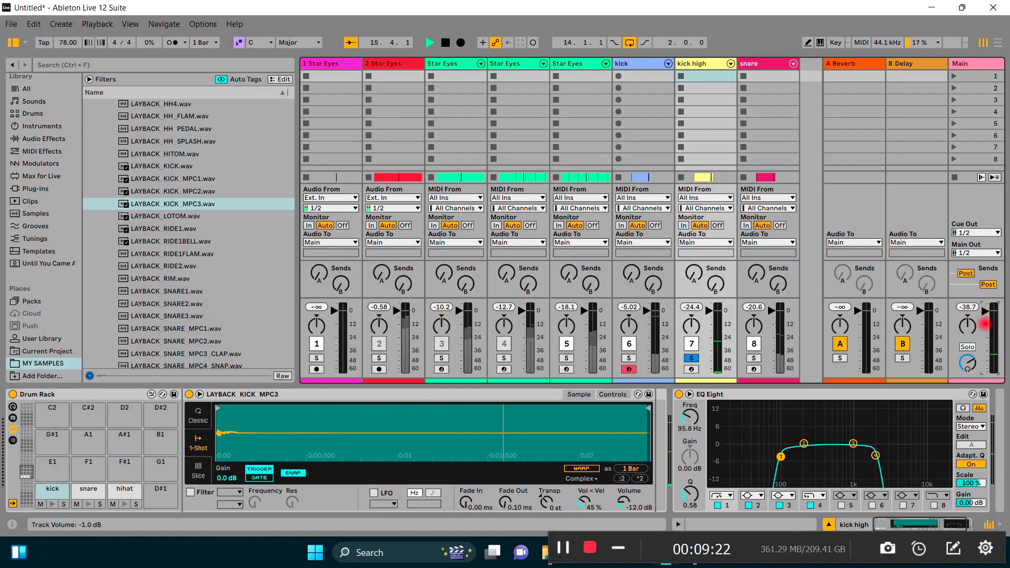
left_click_drag(984, 324, 986, 313)
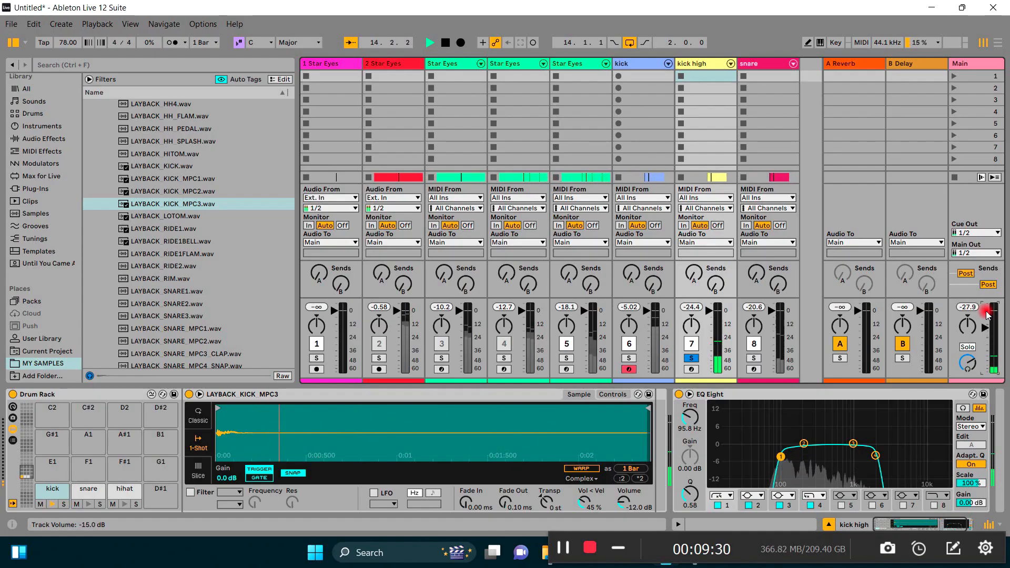
left_click(684, 457)
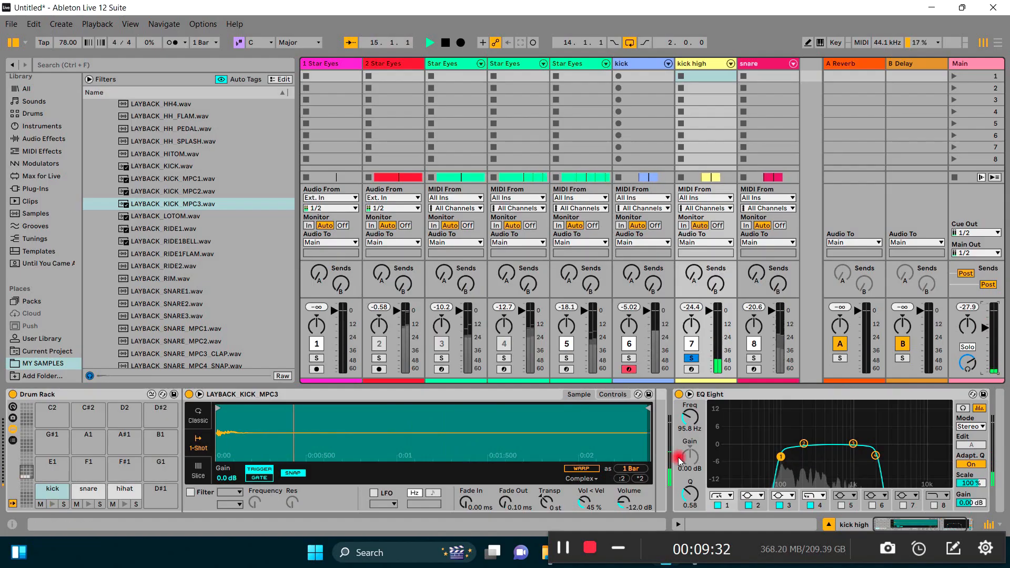
left_click(998, 42)
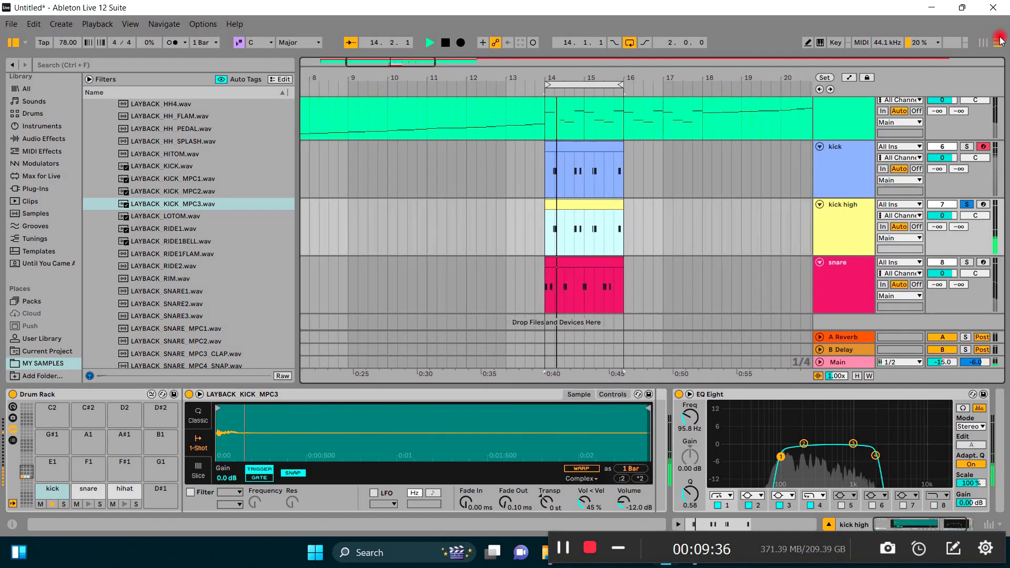
Unsolo the kick high track and toggle the mutes on the kick layers to compare them in the full loop.
left_click(967, 206)
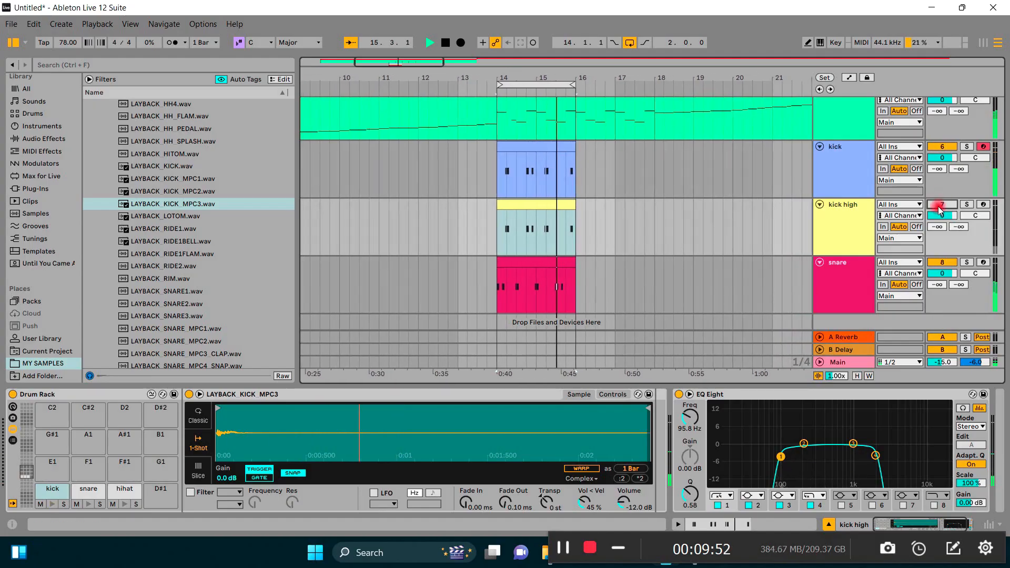
left_click(951, 149)
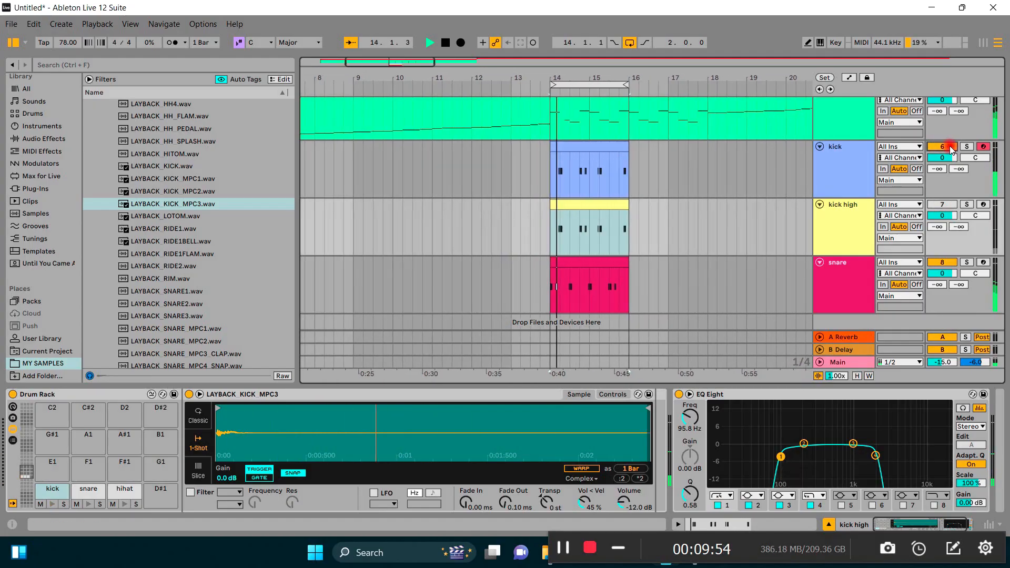
left_click(947, 202)
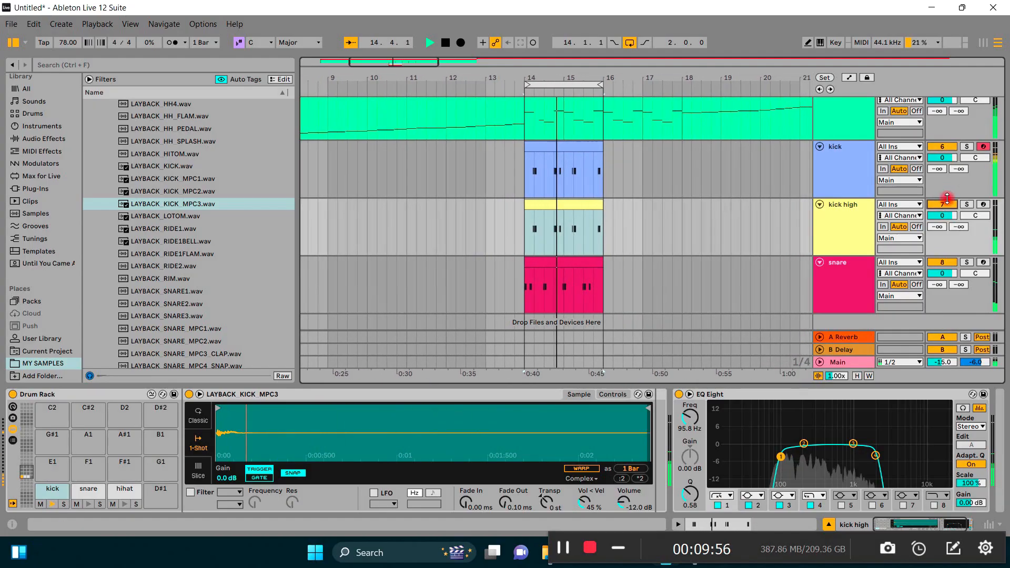
Compare the kick track soloed alone with both the kick and kick high tracks soloed together.
left_click(967, 146)
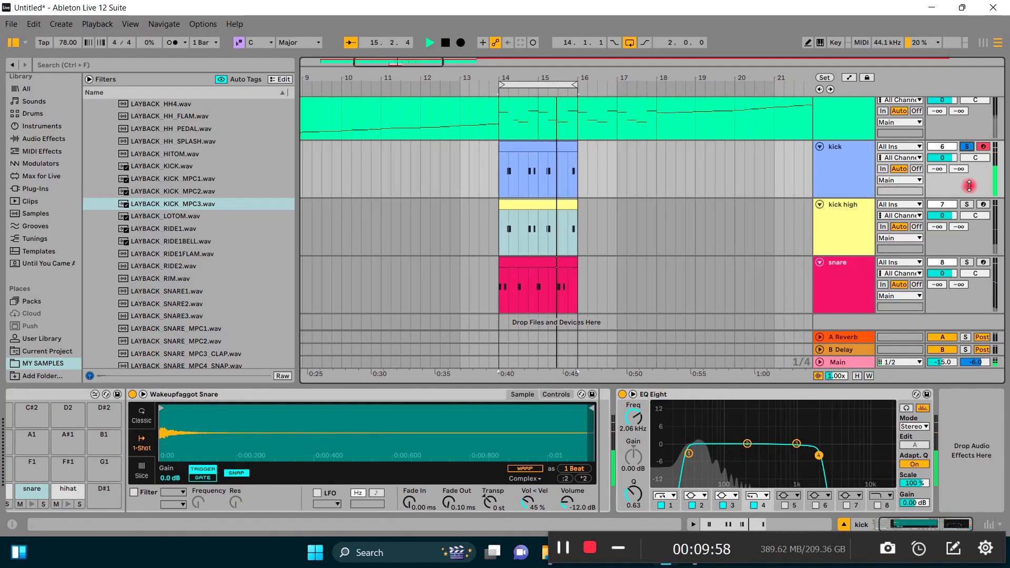
left_click(967, 204)
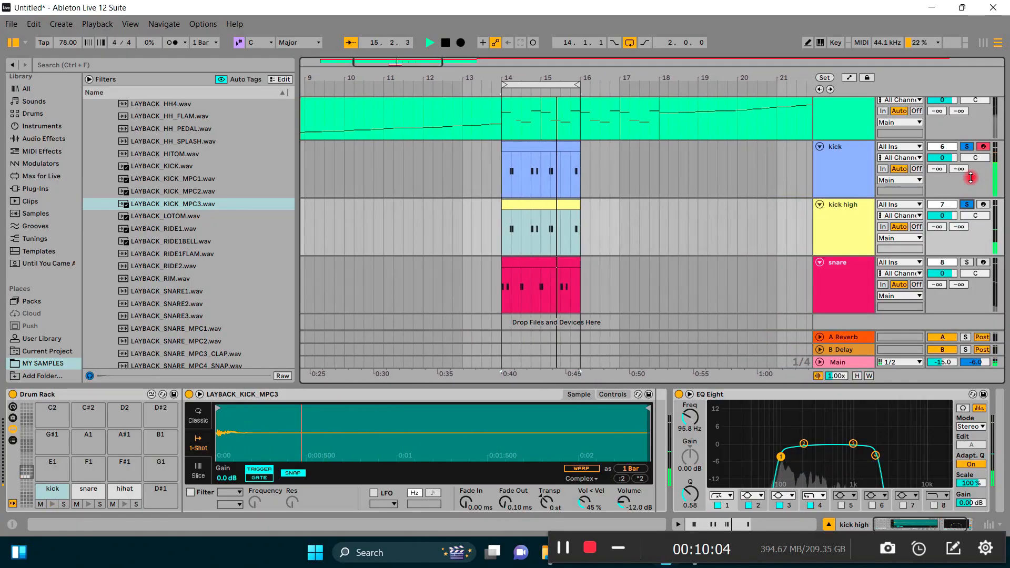
left_click(968, 205)
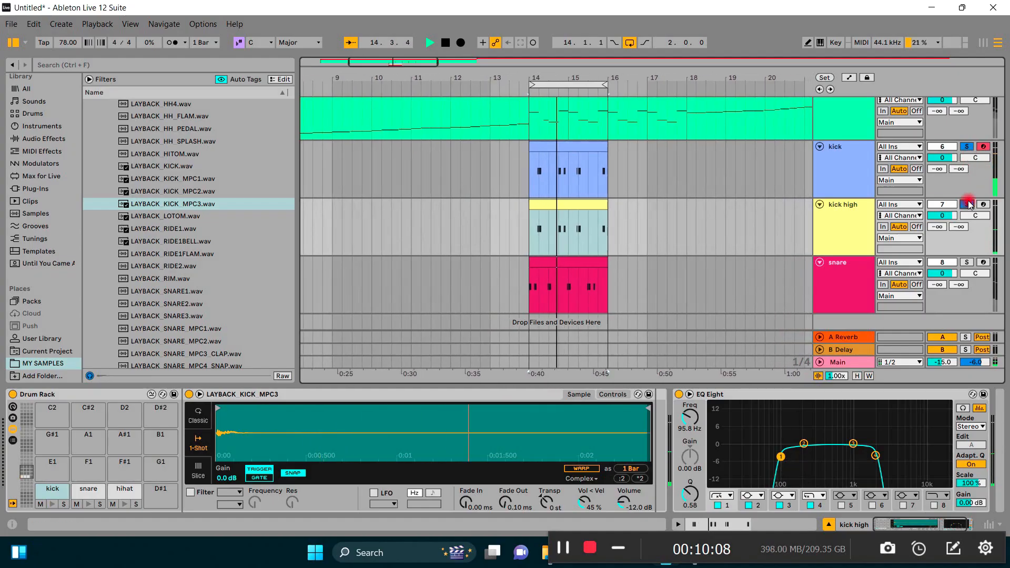
left_click(967, 148)
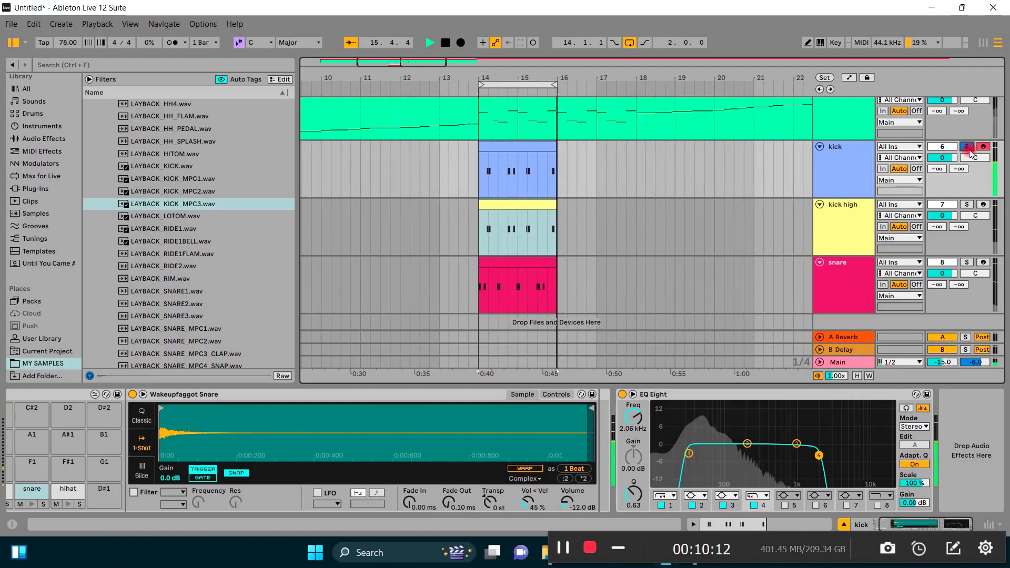
left_click(967, 204)
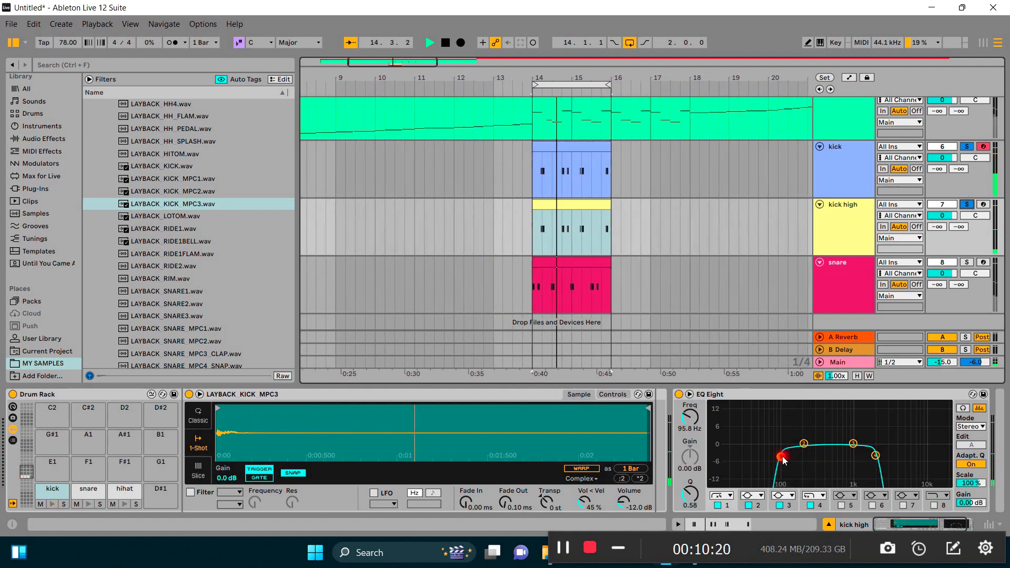
Try a 202 Hz and a 119 Hz low cut with a -5.83 dB dip at 587 Hz in kick high's EQ Eight.
left_click_drag(780, 457, 801, 456)
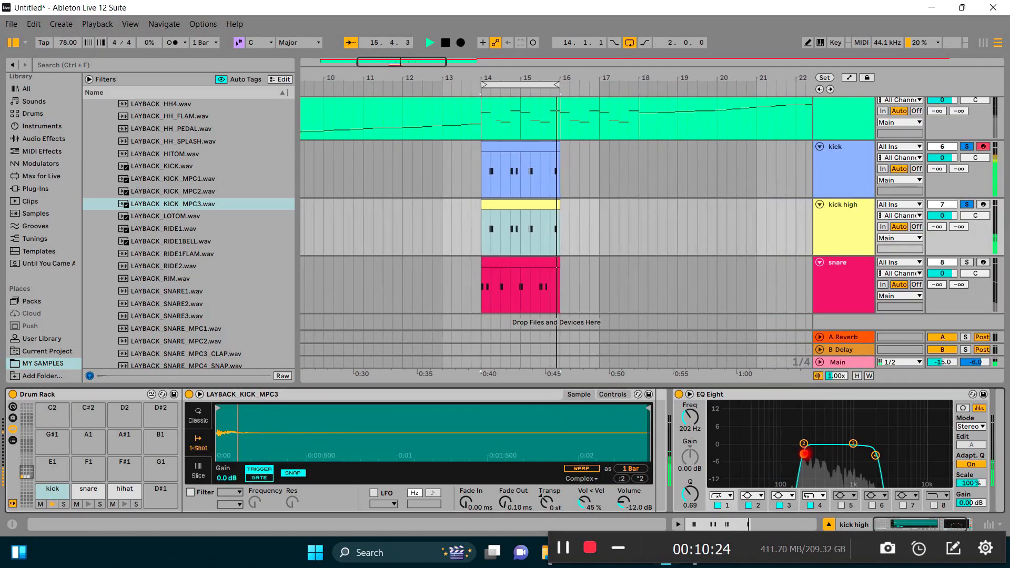
left_click_drag(853, 444, 835, 459)
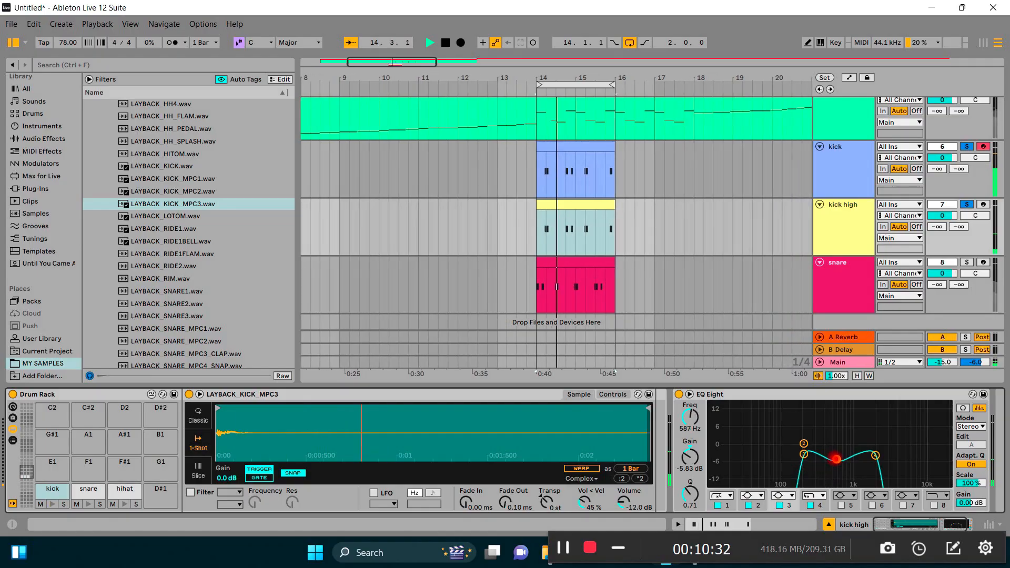
left_click(804, 456)
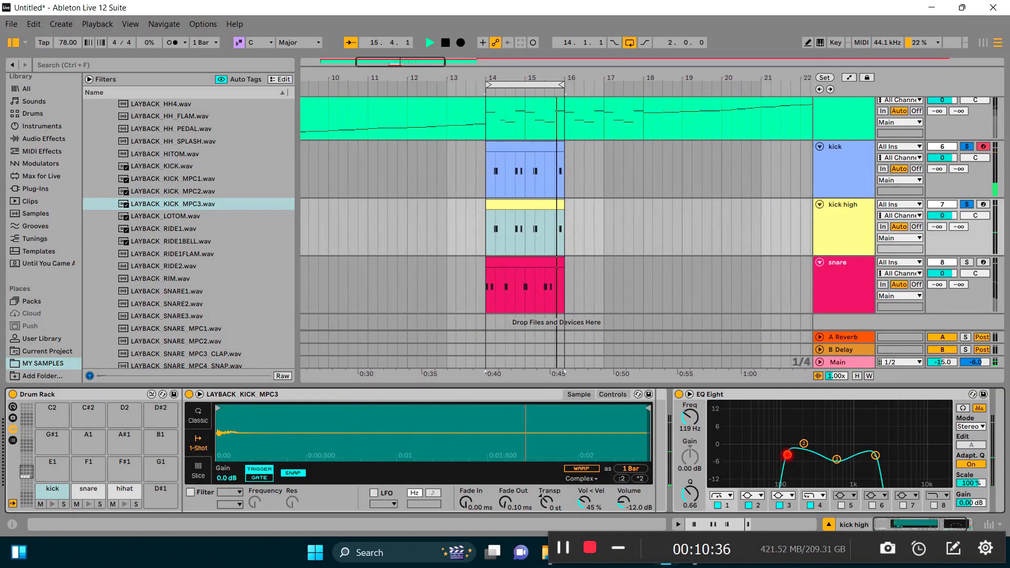
Move kick high's dipped EQ band to about 174 Hz and set the band 1 low cut to 104 Hz with a Q of 3.23.
mouse_move(796, 455)
left_mouse_down()
mouse_move(835, 437)
mouse_move(828, 415)
mouse_move(808, 444)
left_mouse_up()
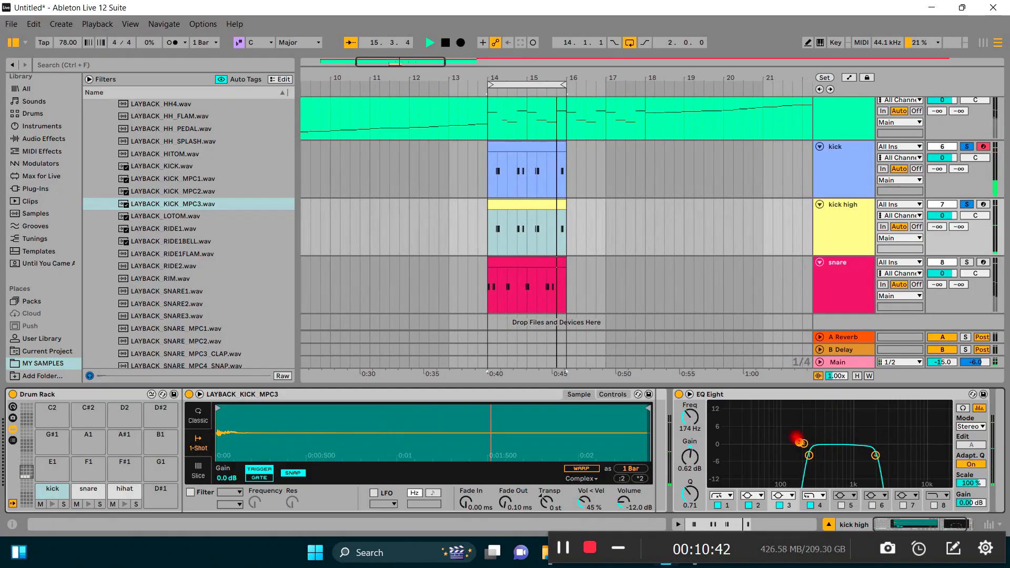
left_click_drag(814, 461, 805, 457)
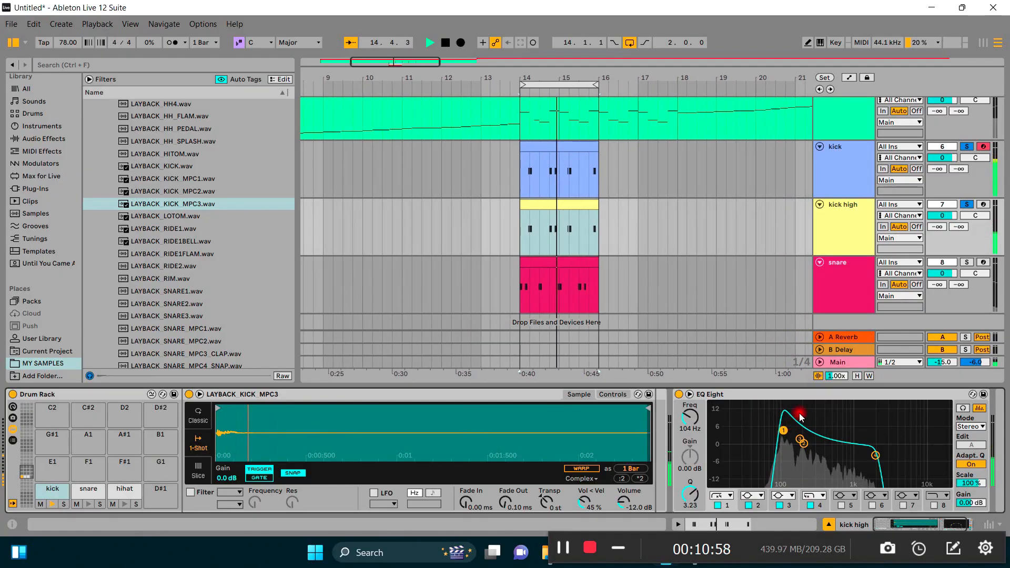
Unsolo the kick layers to hear the full loop and select the kick track to access its EQ Eight.
left_click(967, 206)
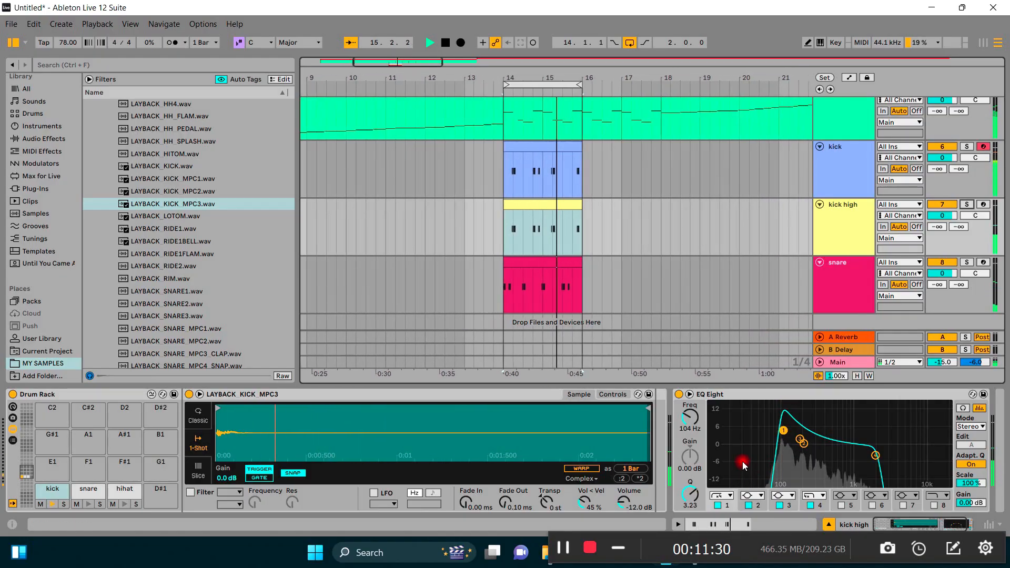
left_click(828, 164)
left_click(665, 485)
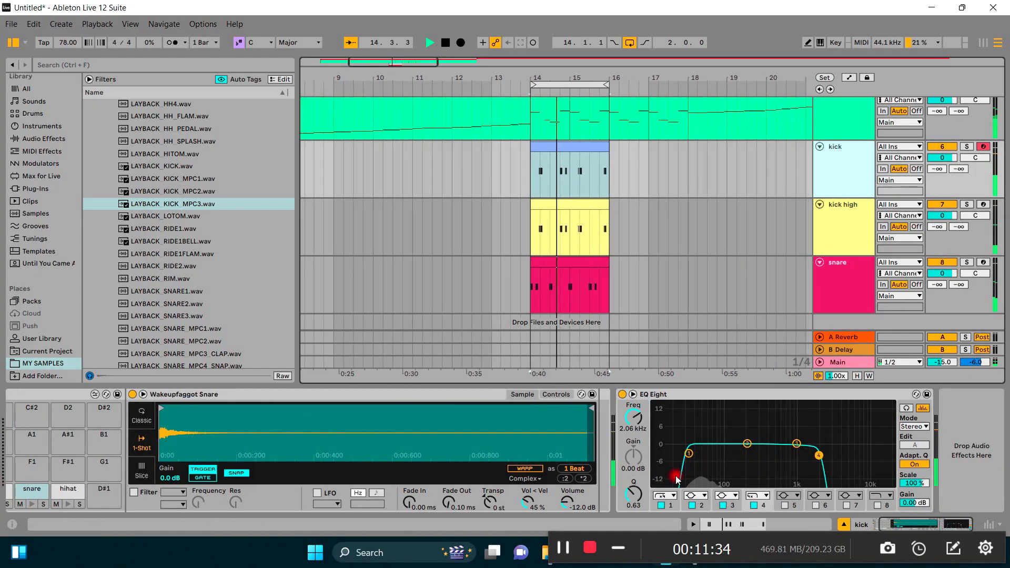
Set the kick track's EQ Eight high cut to 454 Hz and its band 1 low cut to 25.2 Hz.
left_click_drag(676, 480, 711, 465)
left_click_drag(814, 460, 772, 452)
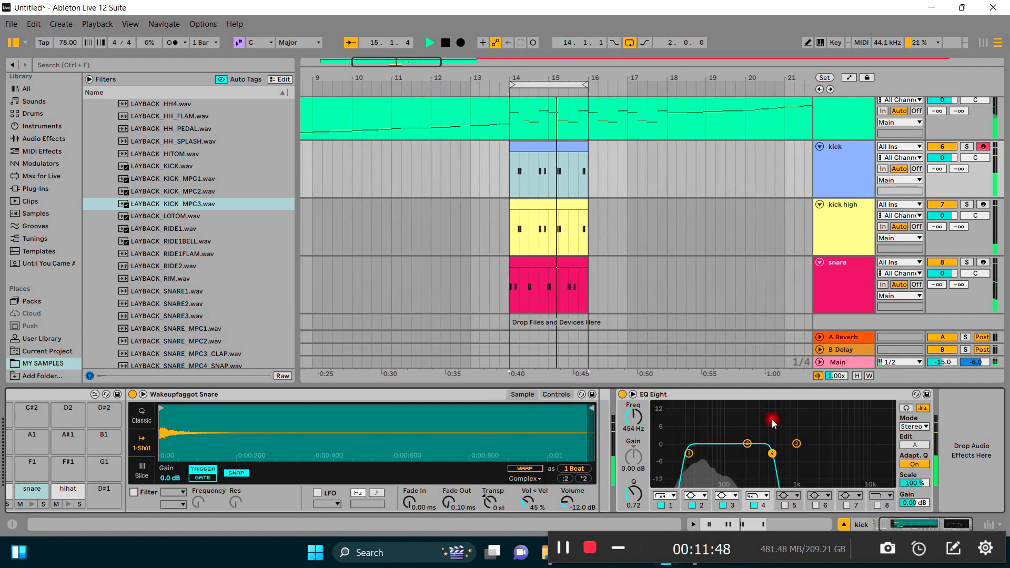
left_click(634, 394)
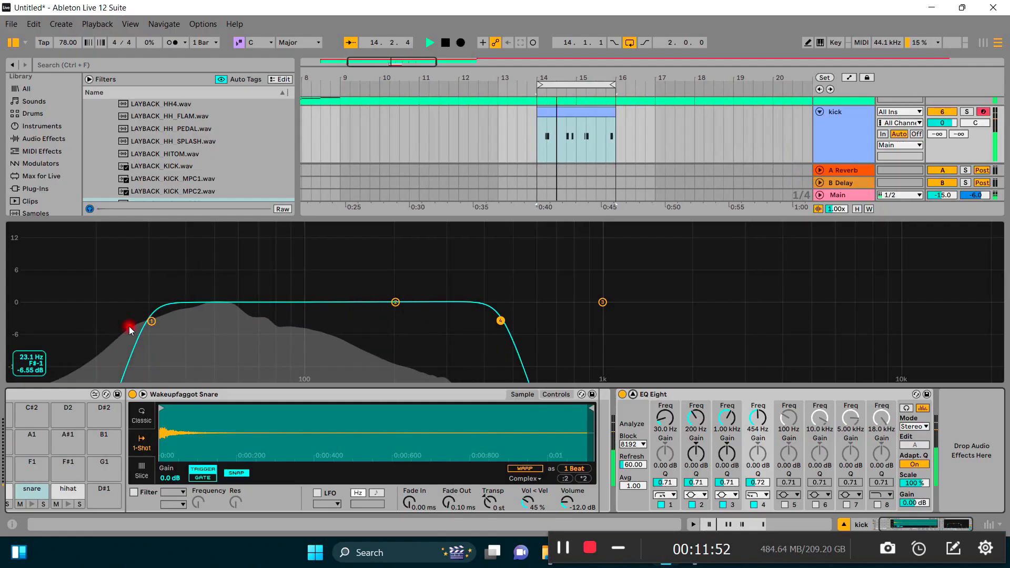
left_click_drag(150, 321, 129, 321)
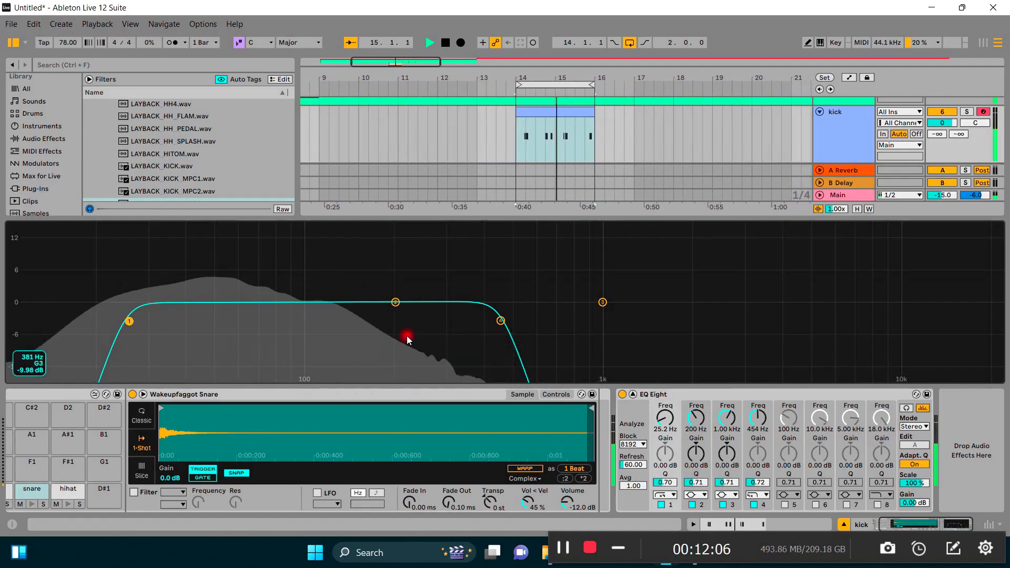
left_click(633, 395)
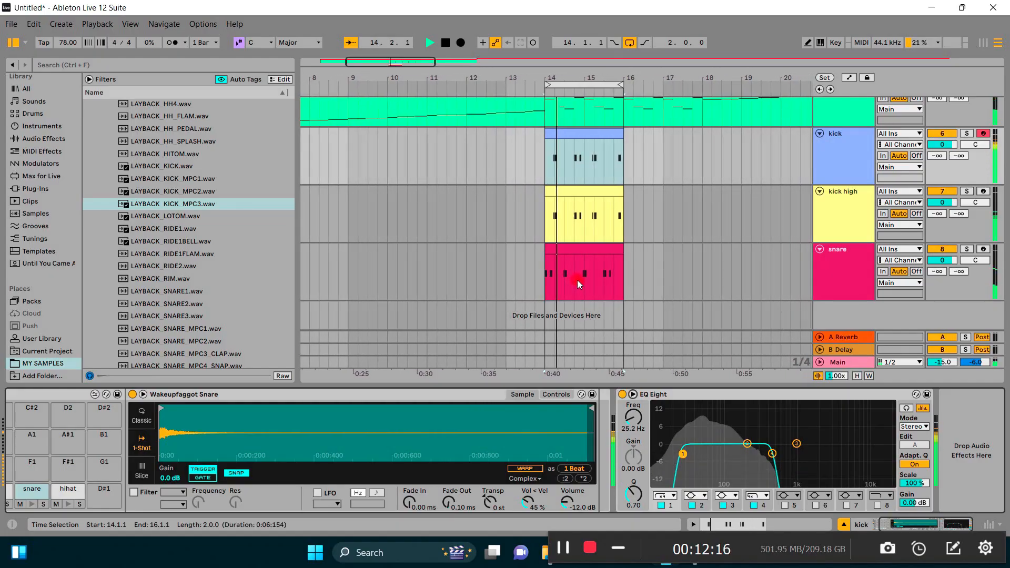
Lower the Main track's volume to -21.4 dB and the kick high track's volume to -2.7 dB.
left_click(979, 43)
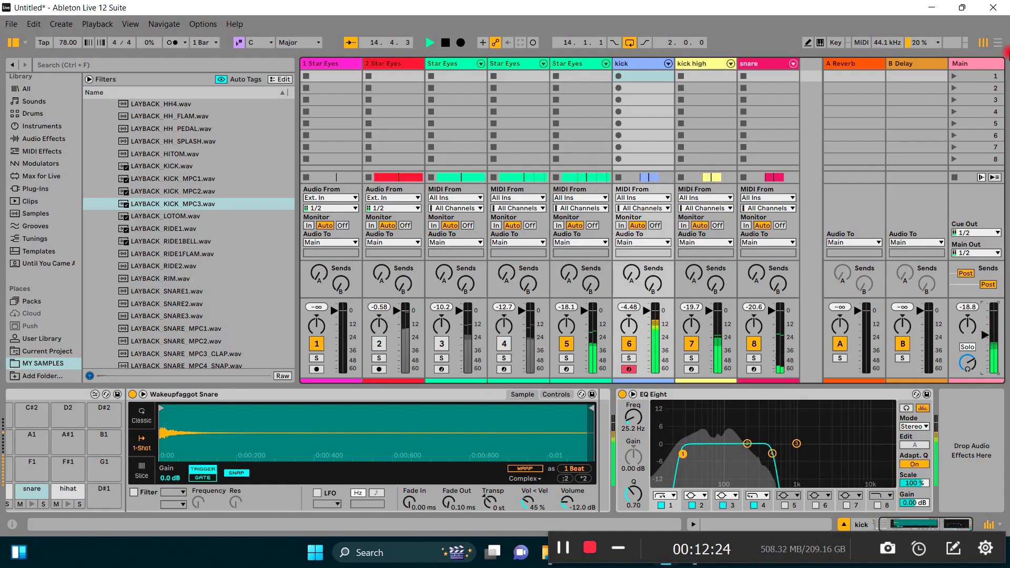
left_click(998, 42)
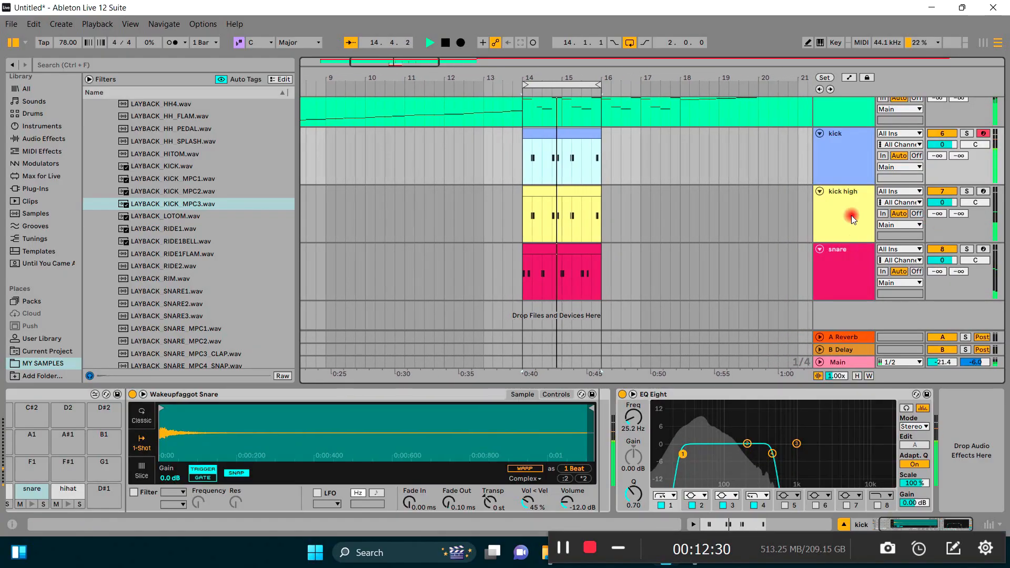
left_click(849, 199)
left_click_drag(945, 201, 945, 202)
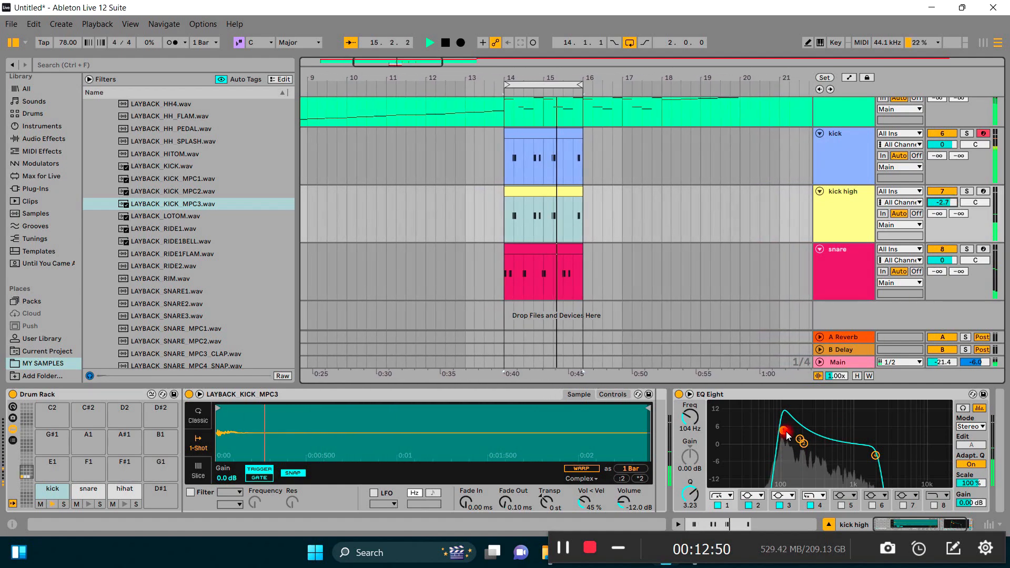
Soften the low-cut resonance in kick high's EQ Eight by setting band 1 to 102 Hz with a Q of 1.02.
left_click_drag(787, 436, 786, 442)
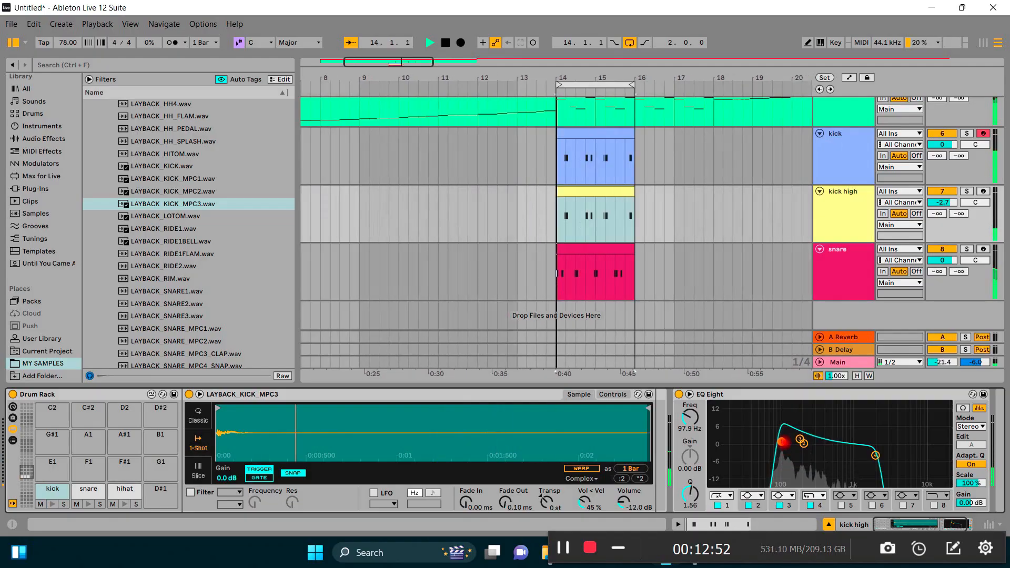
left_click_drag(781, 441, 782, 441)
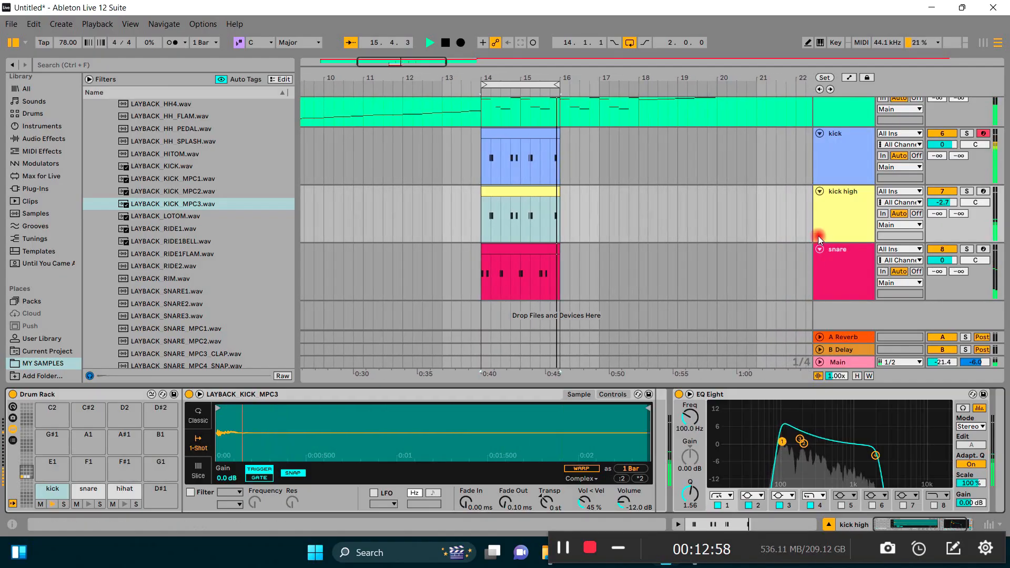
left_click(833, 221)
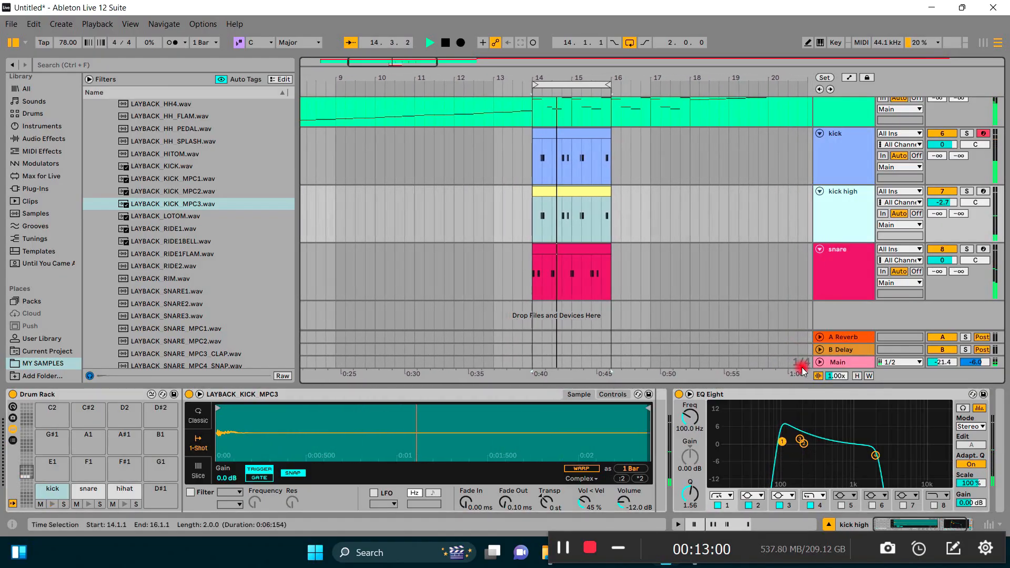
left_click_drag(788, 445, 783, 448)
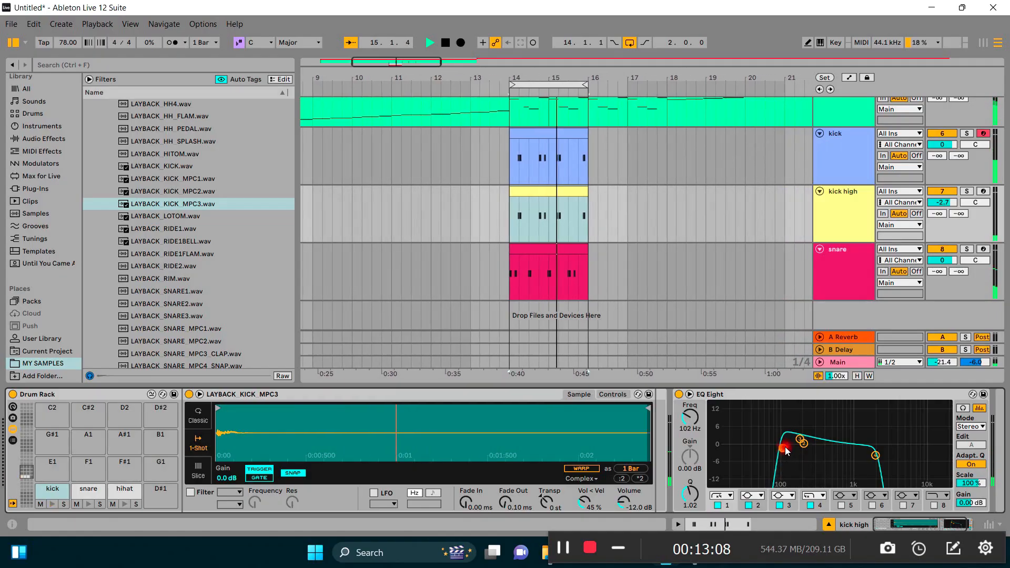
Boost band 2 of the kick track's EQ Eight by 5.83 dB at 39.1 Hz.
left_click(853, 151)
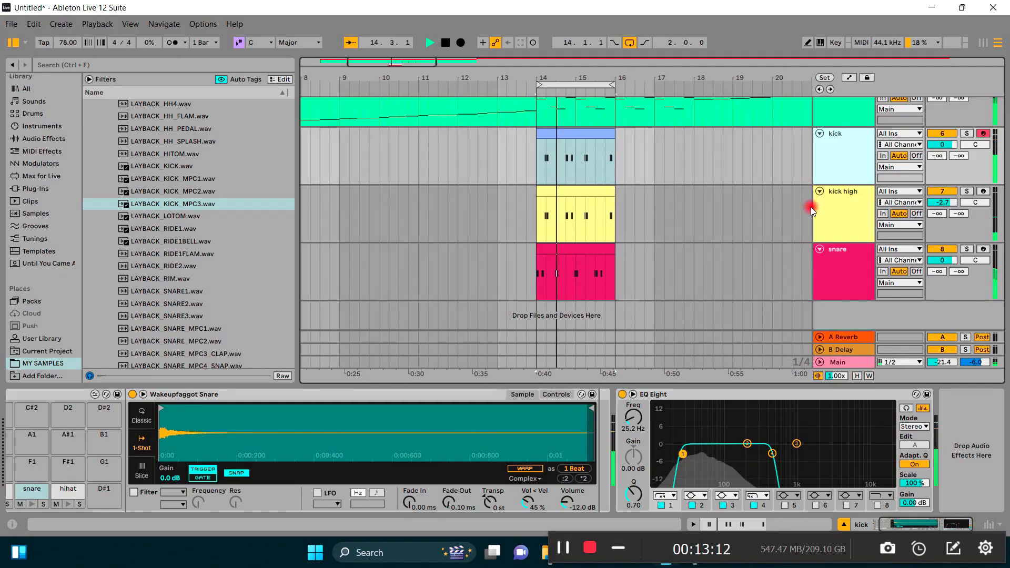
left_click(731, 448)
left_click_drag(730, 447, 719, 427)
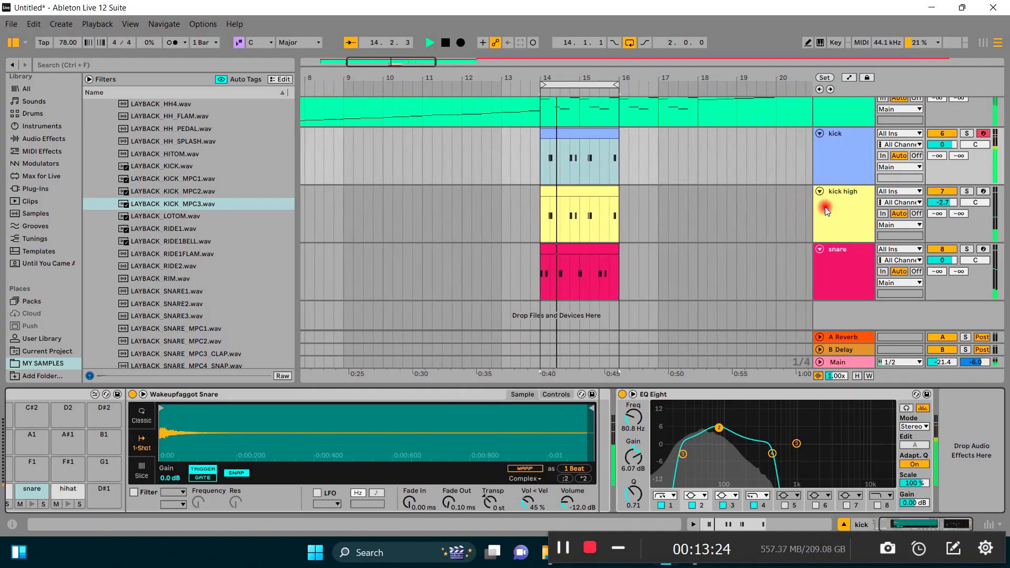
mouse_move(718, 428)
left_mouse_down()
mouse_move(708, 418)
mouse_move(703, 428)
left_mouse_up()
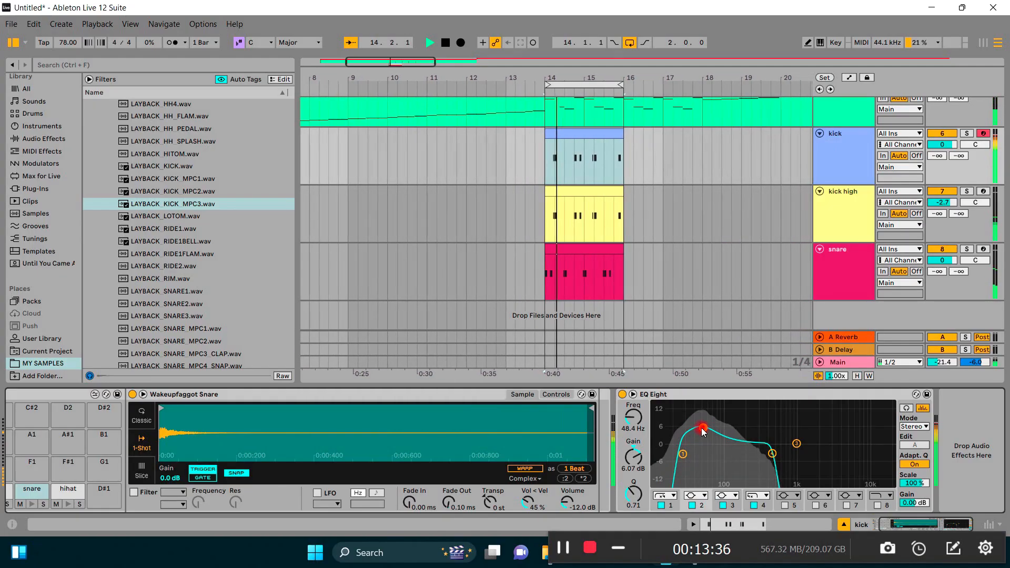
left_click_drag(703, 432, 697, 424)
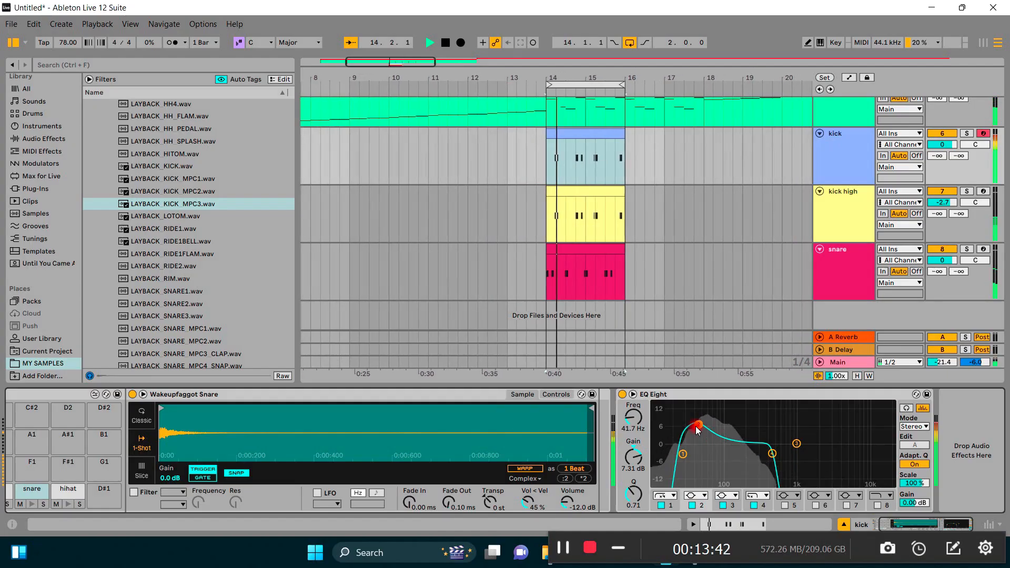
left_click_drag(697, 429, 697, 428)
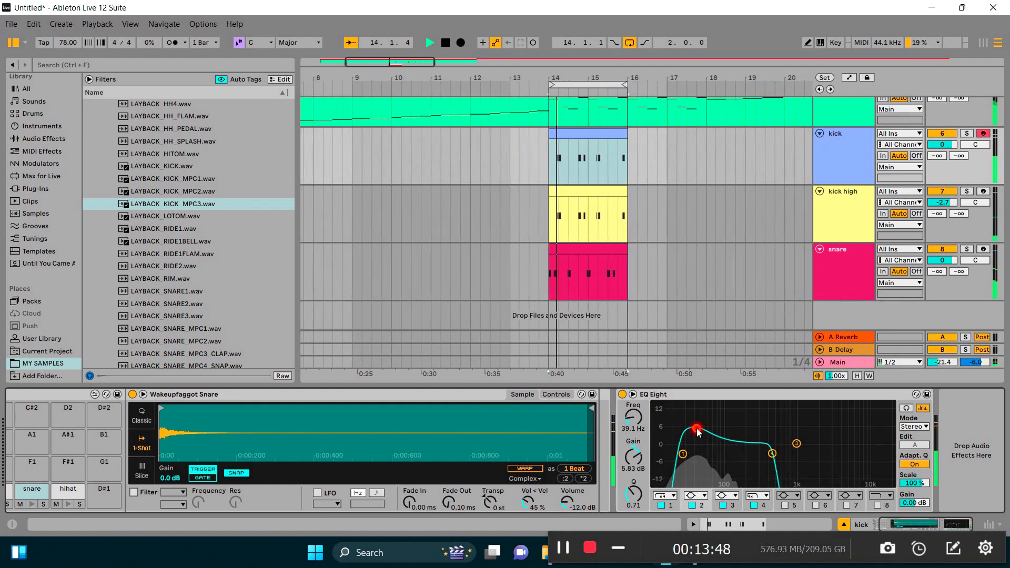